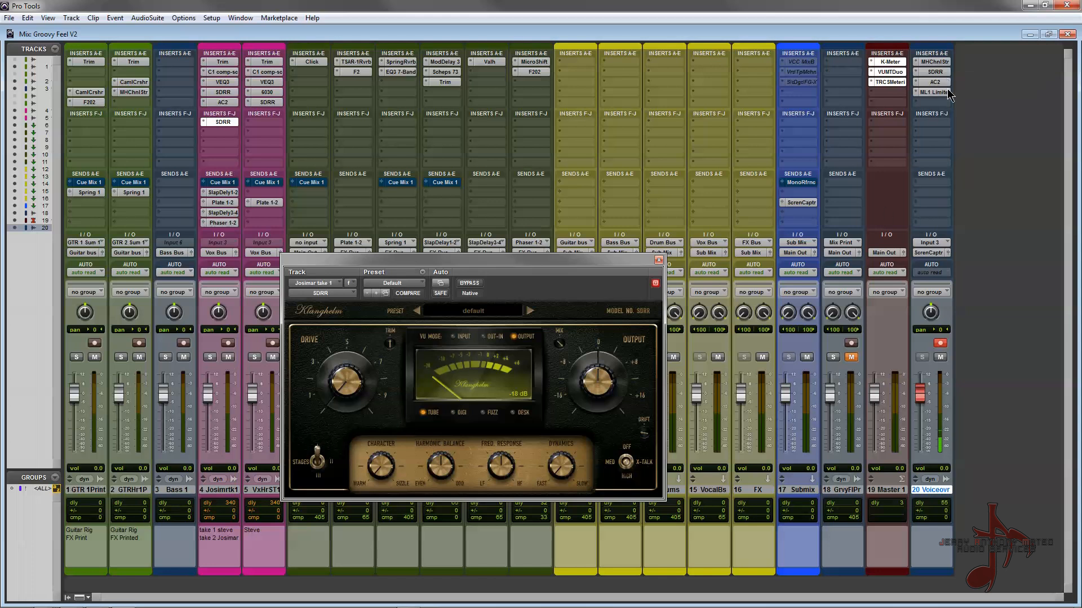
Compare the Voiceover track's sound with its SDRR insert active and bypassed, and close the plugin window.
left_click(939, 73)
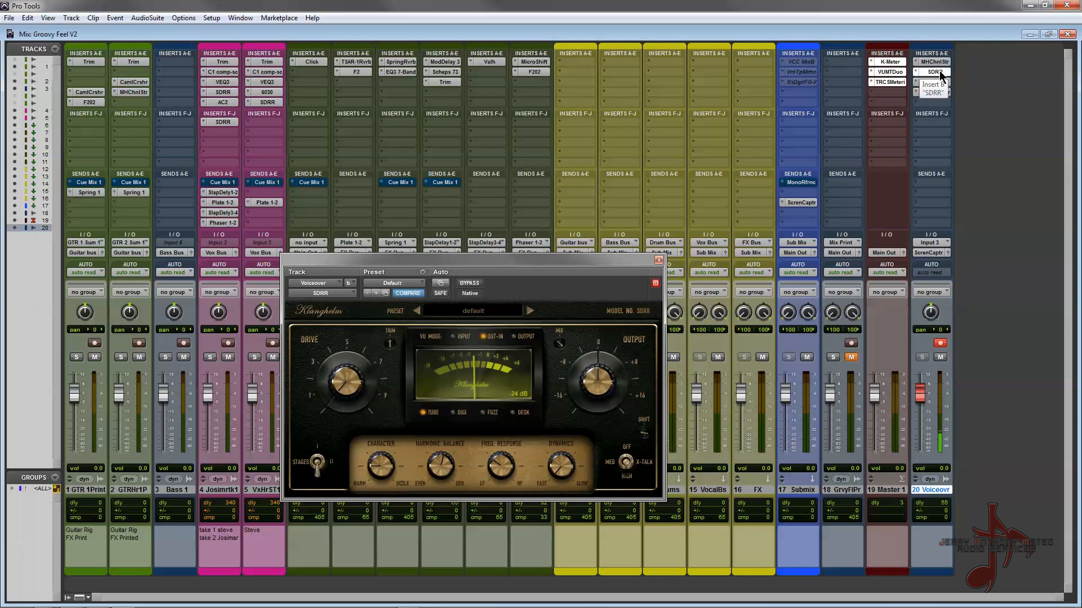
left_click(940, 73, "ctrl")
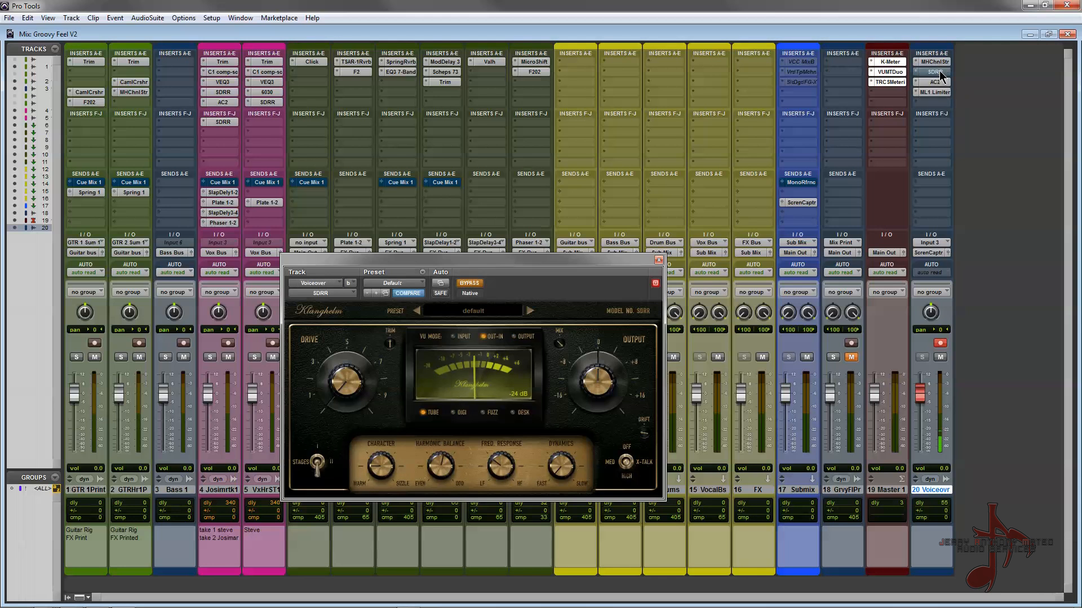
left_click(939, 73, "ctrl")
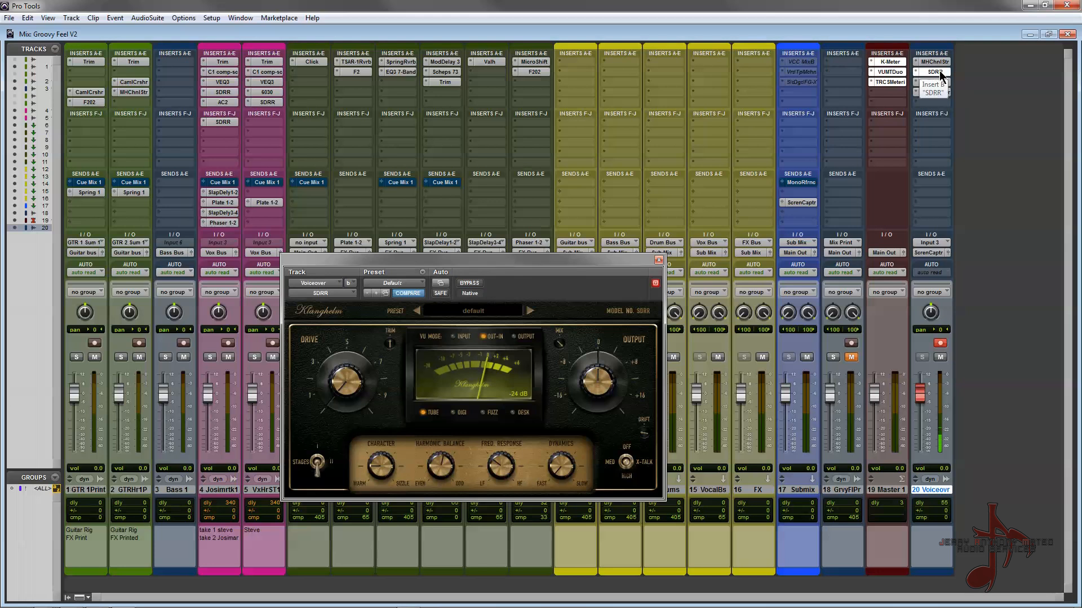
left_click(658, 263)
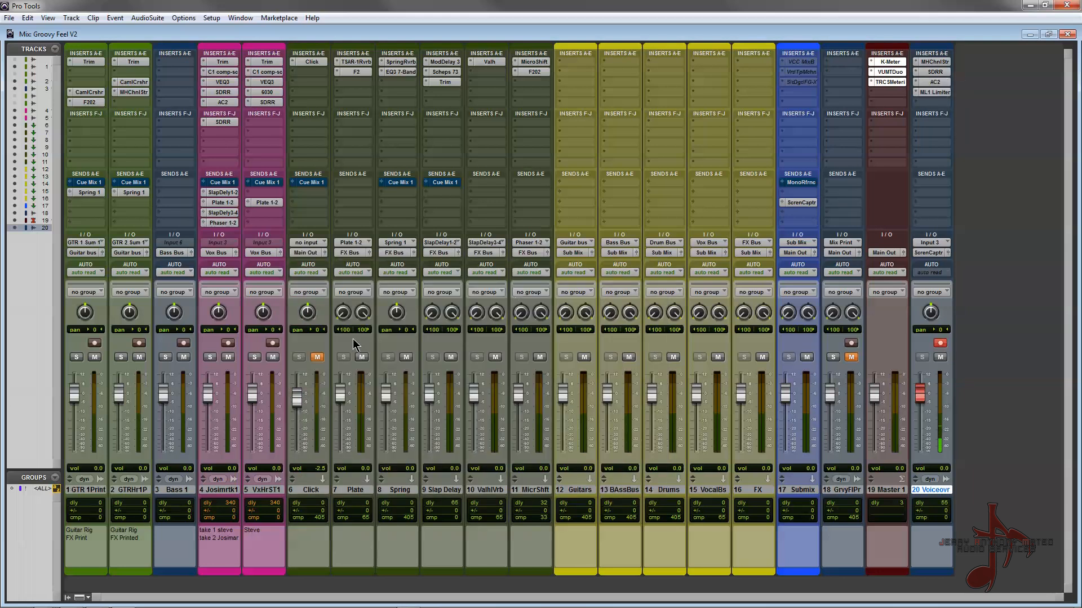
Solo the lead vocal track 4 and set the VU mode of its SDRR in insert F to OUT-IN.
left_click(210, 358)
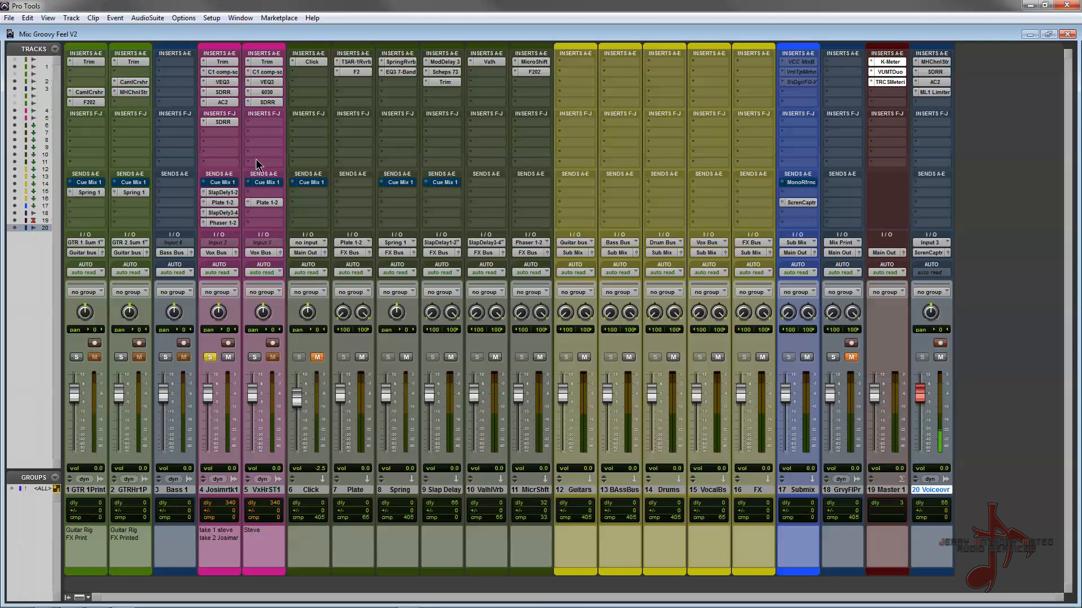
key("ctrl+equal")
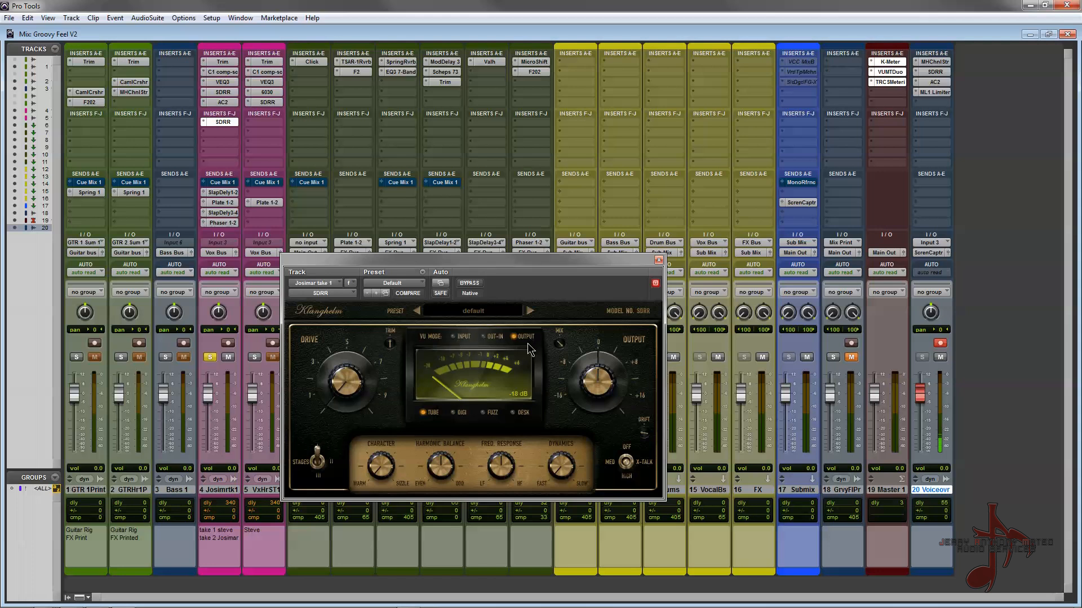
left_click(488, 338)
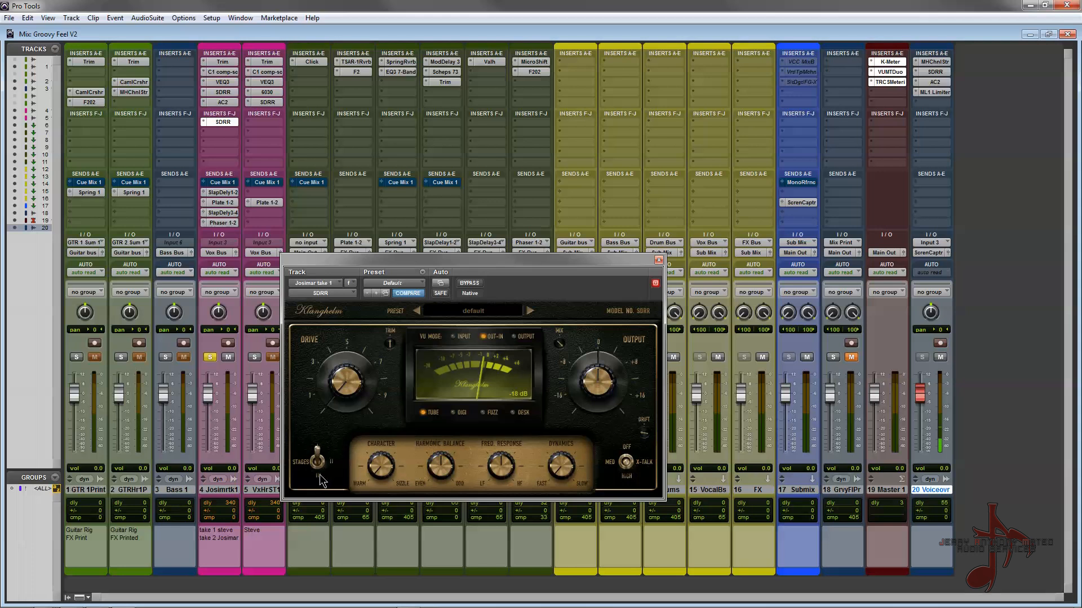
Look through the SDRR's DIGI, FUZZ and DESK modes, return to TUBE, and examine the Stages switch.
left_click(462, 413)
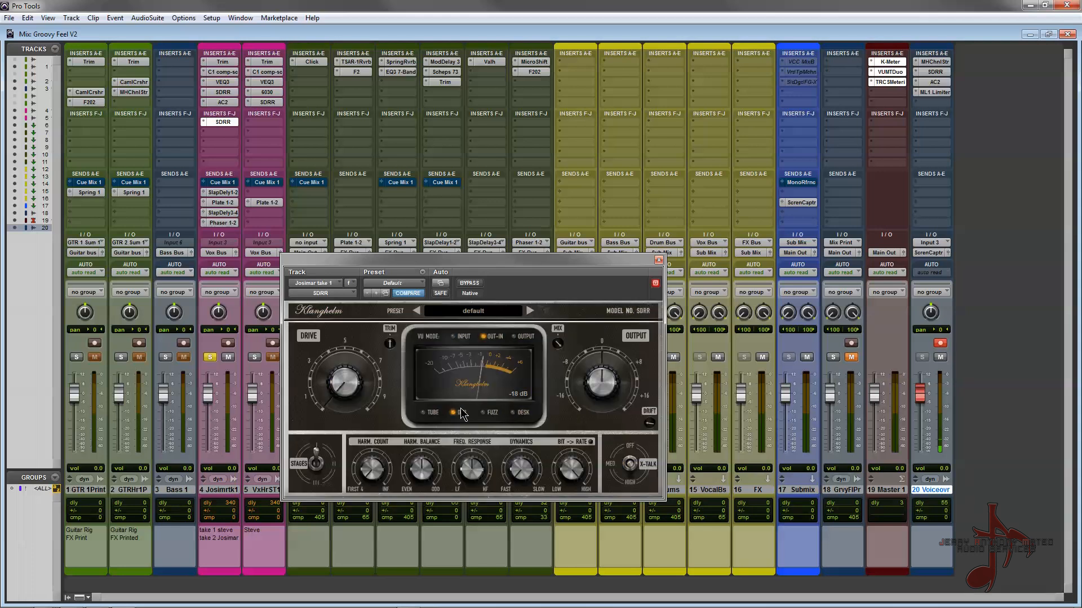
left_click(491, 413)
left_click(522, 414)
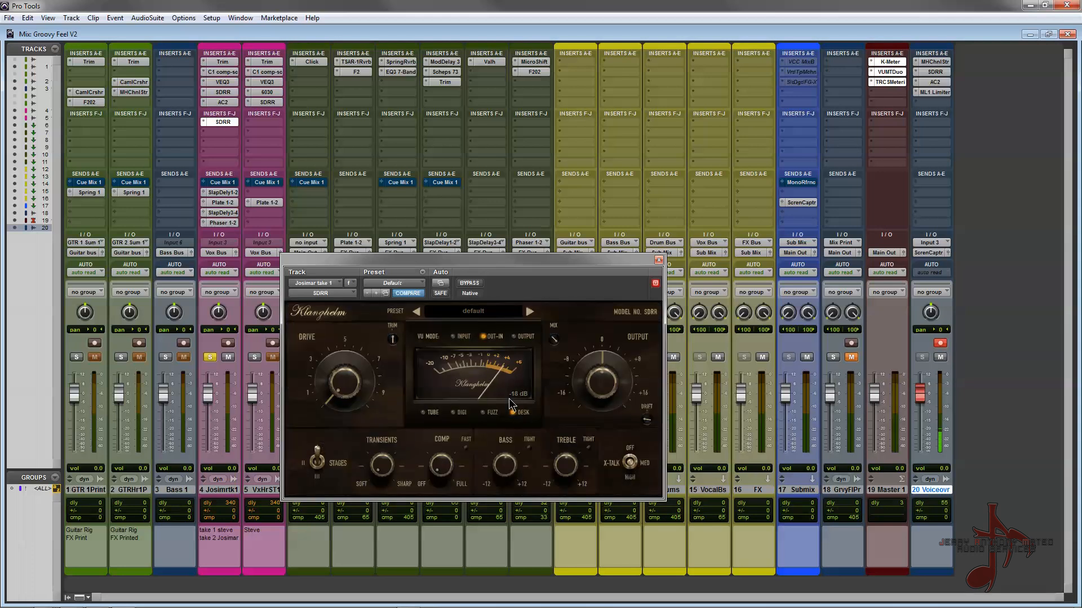
left_click(483, 413)
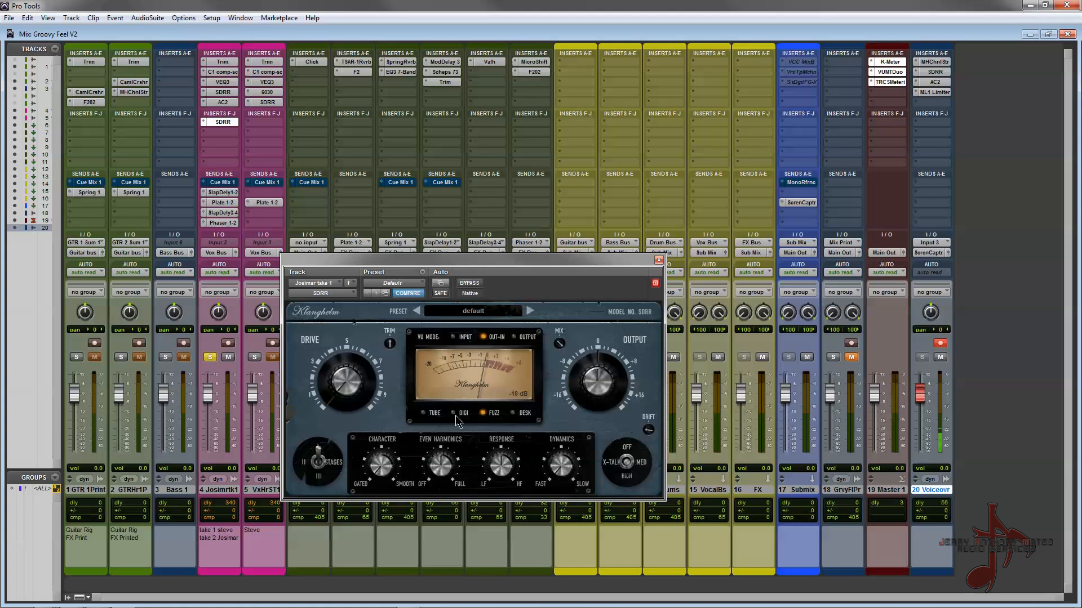
left_click(461, 413)
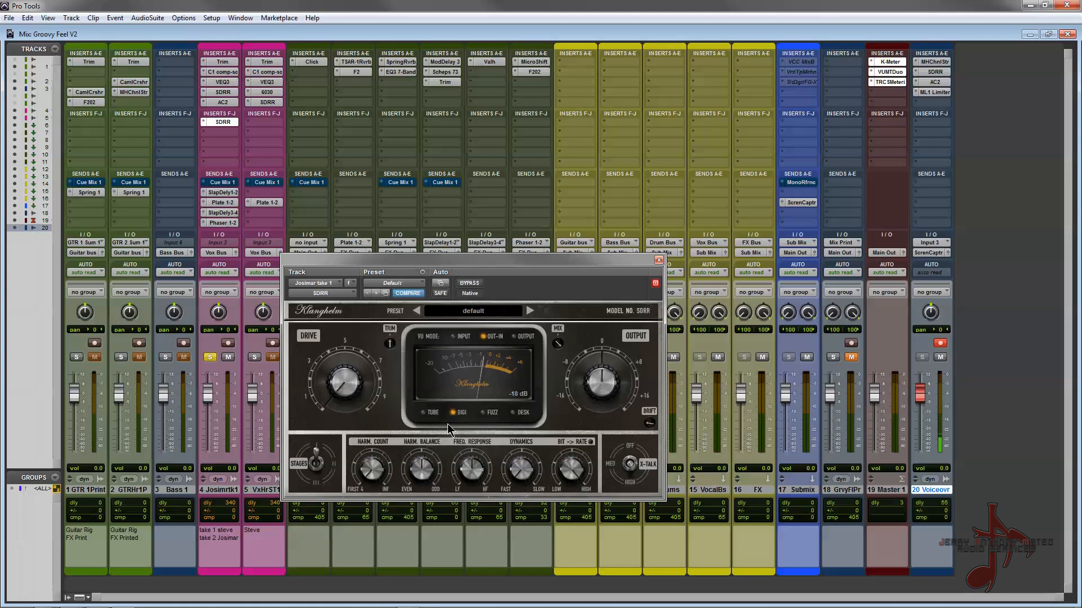
left_click(431, 413)
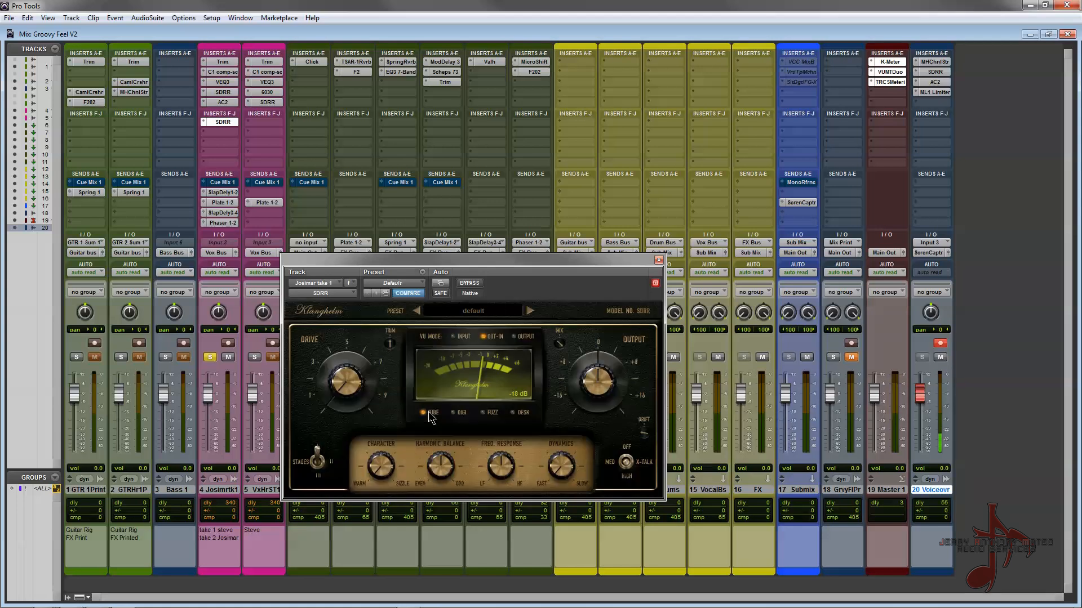
left_click(319, 467)
left_click(317, 461)
Open the SDRR in insert D of lead vocal track 4 over the Edit window, placed clear of the first vocal clips.
left_click(931, 72)
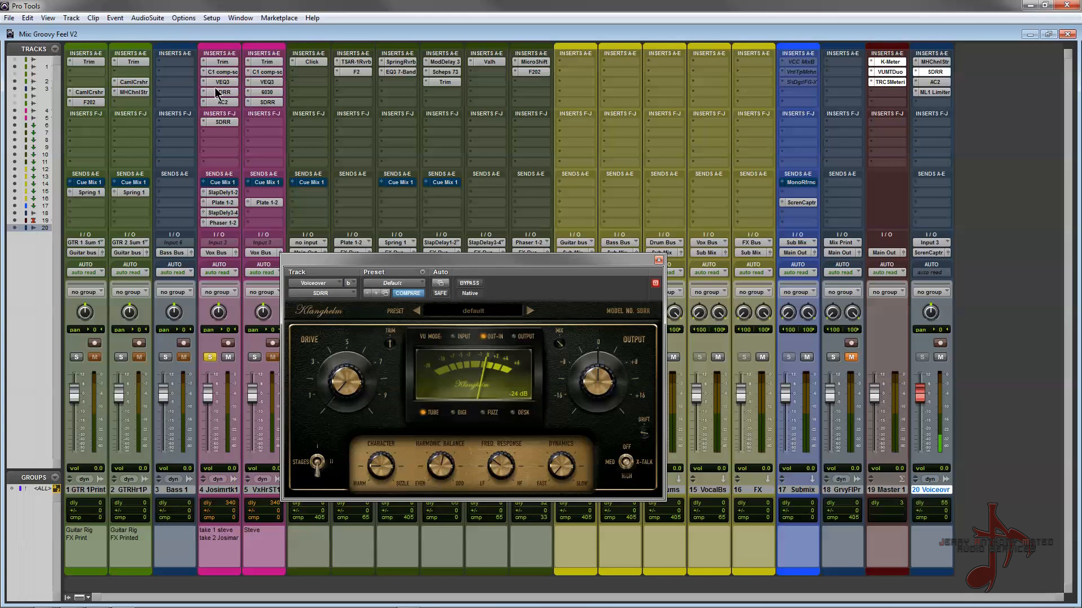
left_click(224, 124)
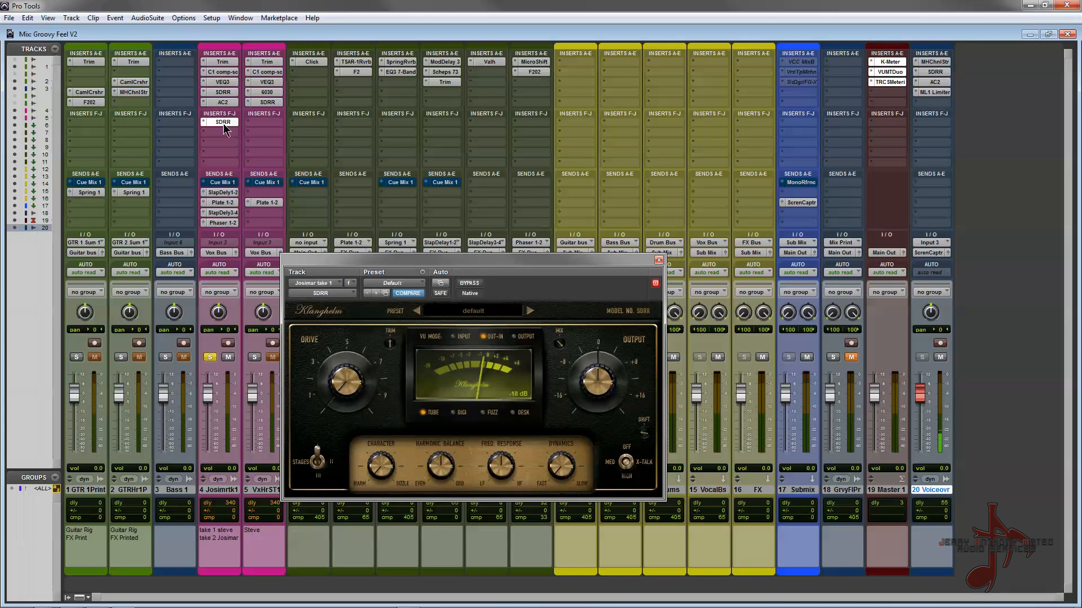
left_click(222, 92)
key("ctrl+equal")
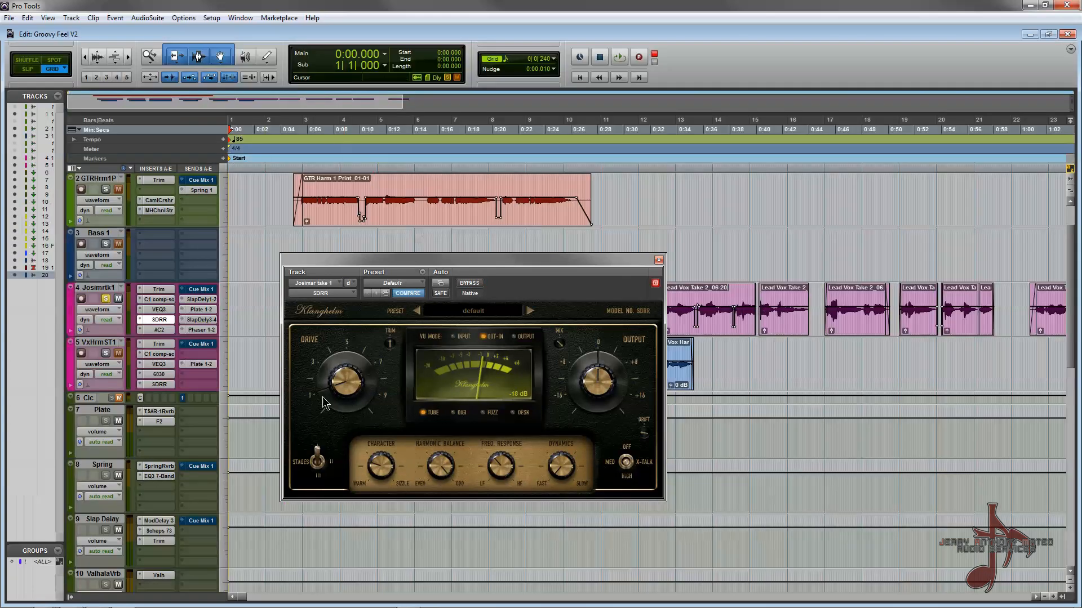
left_click_drag(525, 271, 829, 338)
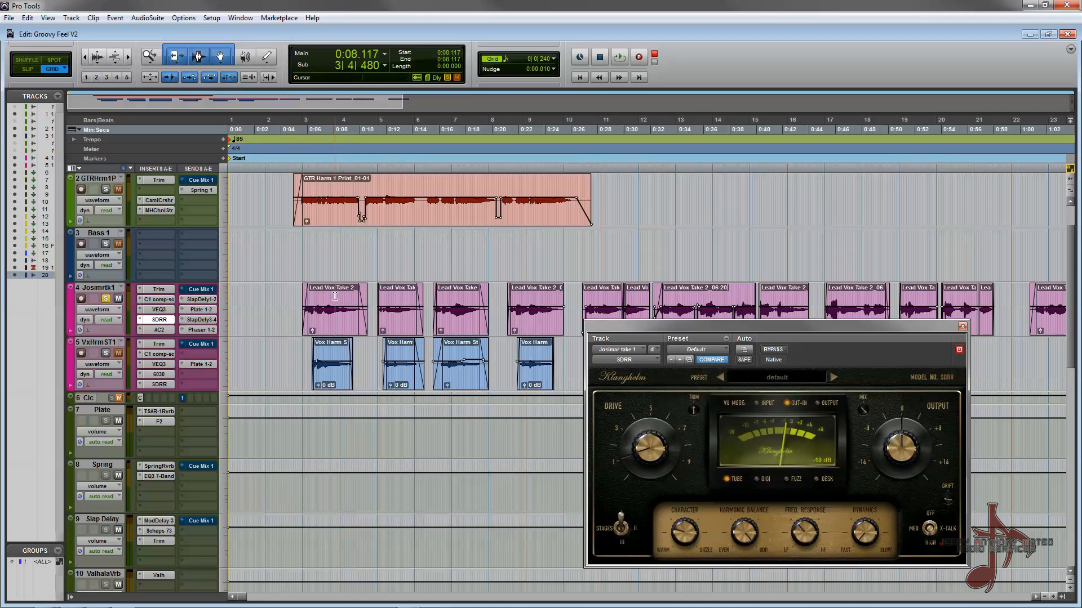
In the Mix window, bypass the SDRR in insert F of track 4 and move the insert D plugin window higher.
left_click(342, 303)
key("ctrl+equal")
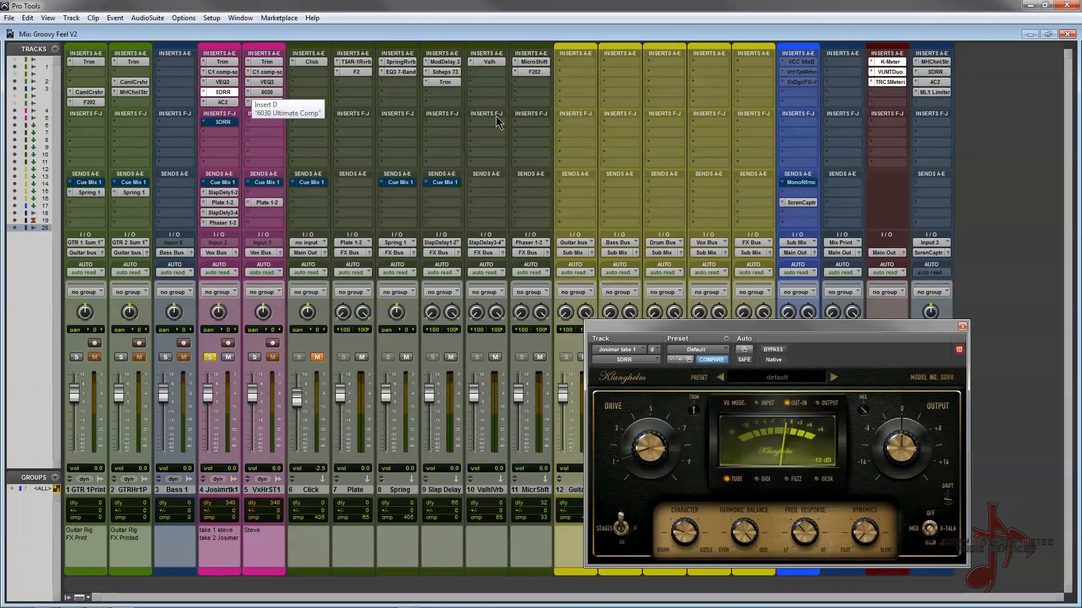
left_click_drag(656, 325, 541, 239)
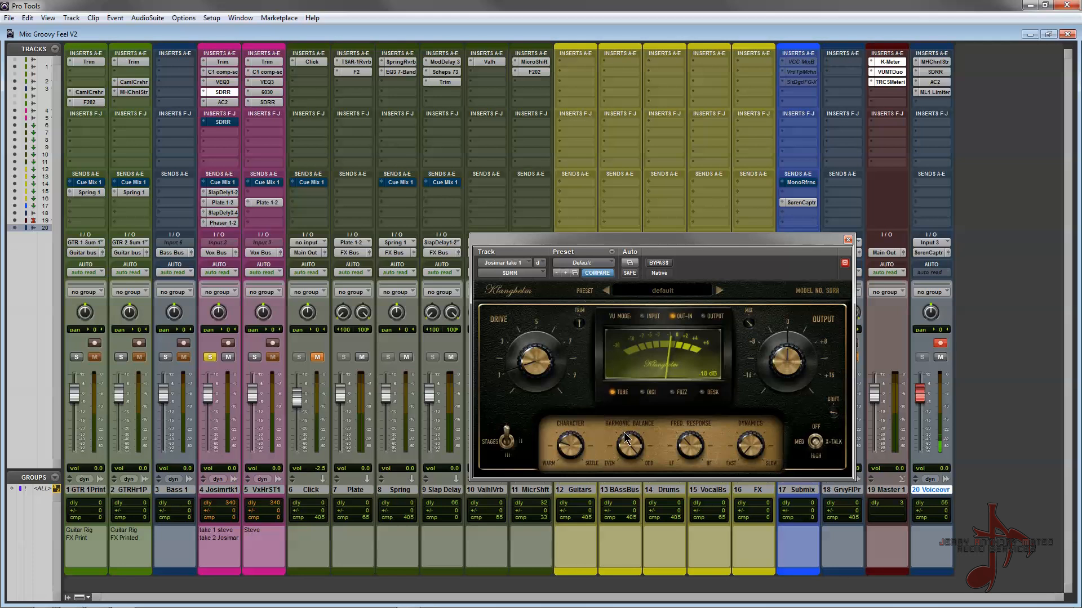
Play the first Lead Vox Take 2 clip in the Edit window with the insert D SDRR bypassed.
left_click(704, 374)
left_click(672, 346)
key("ctrl+equal")
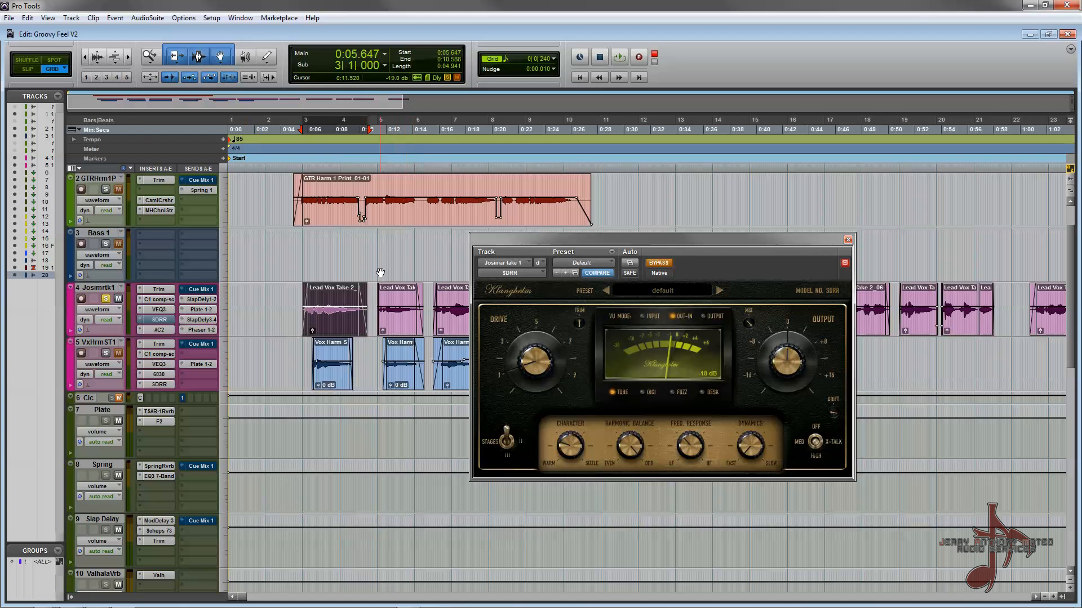
key("space")
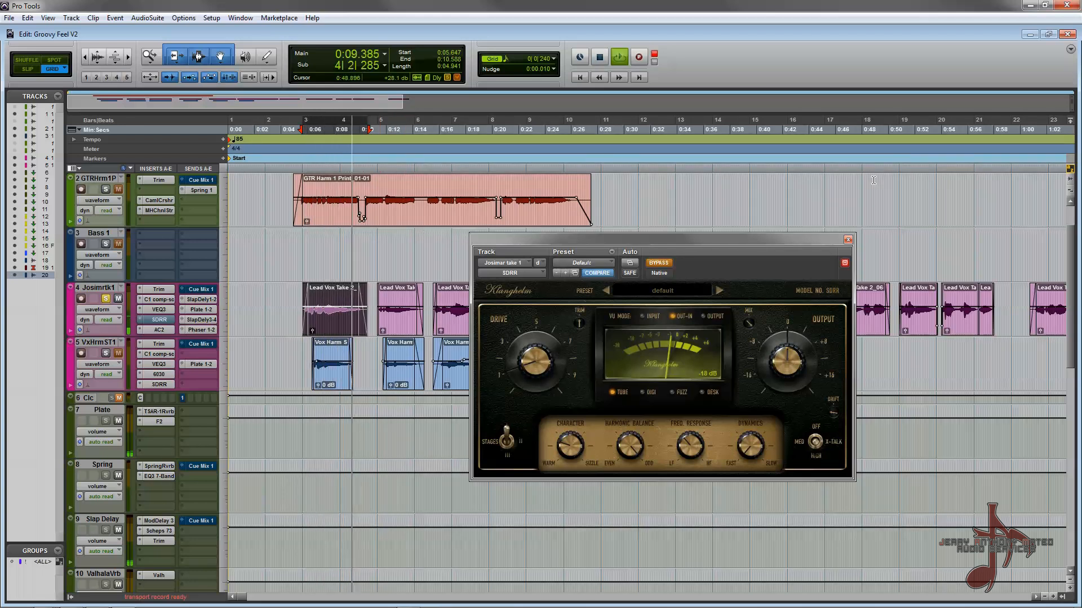
key("space")
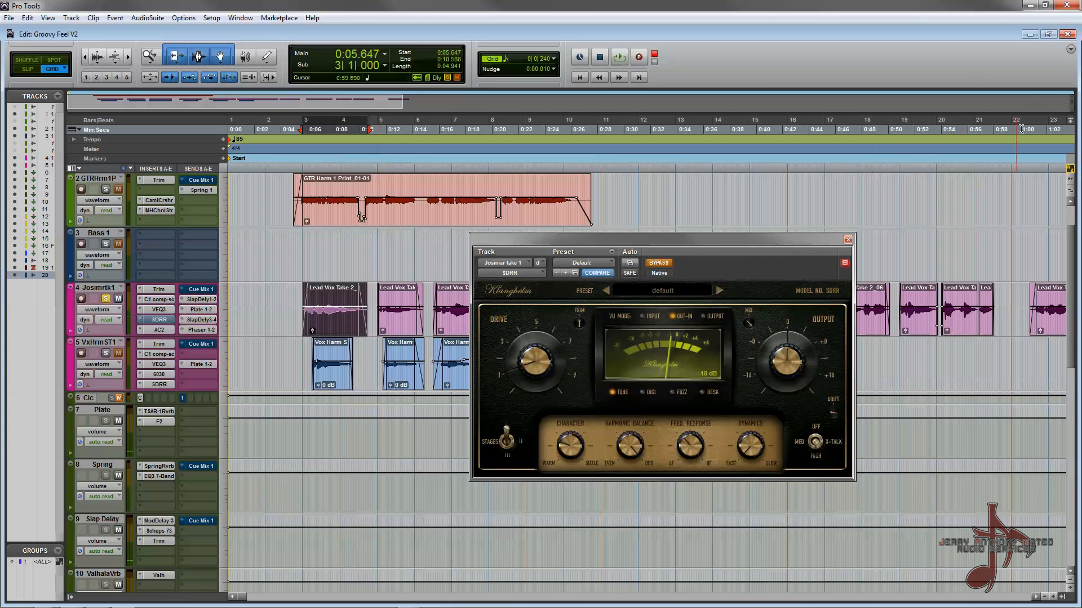
Take the insert D SDRR out of bypass and play the same lead vocal clip again.
left_click(659, 262)
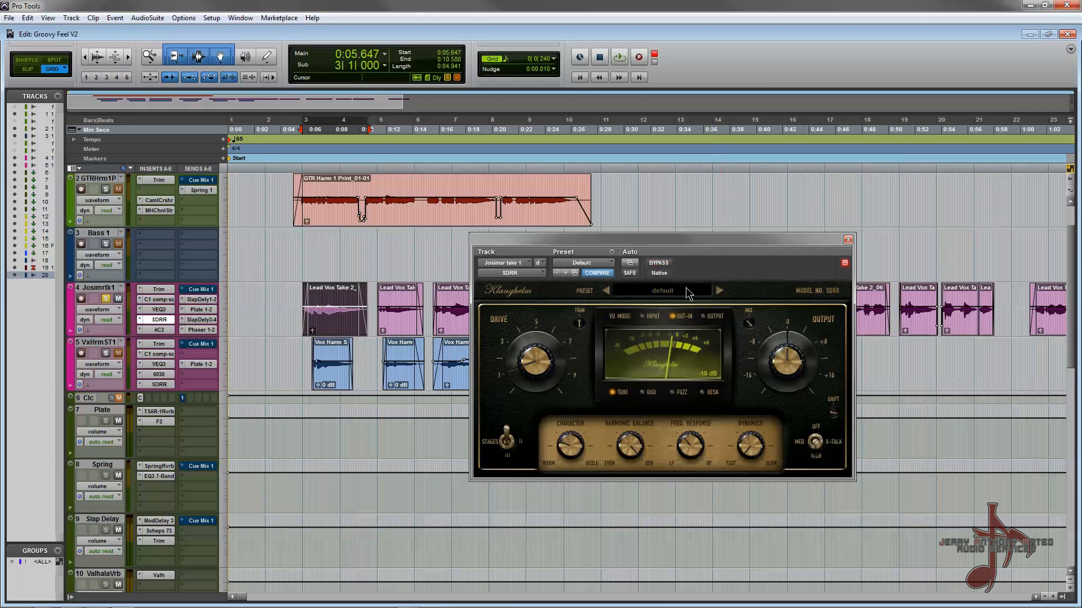
key("space")
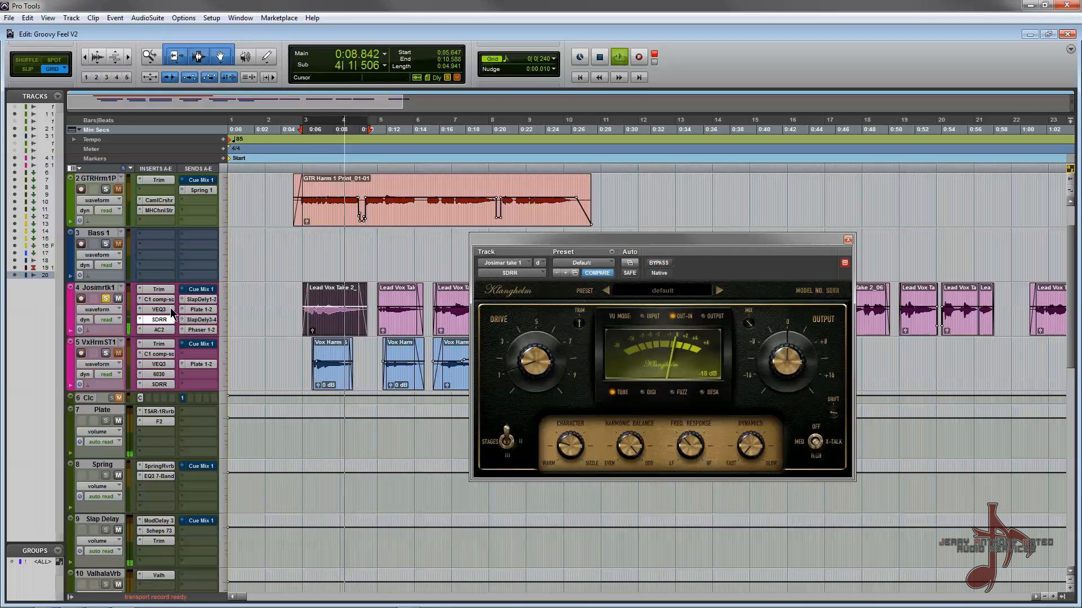
key("space")
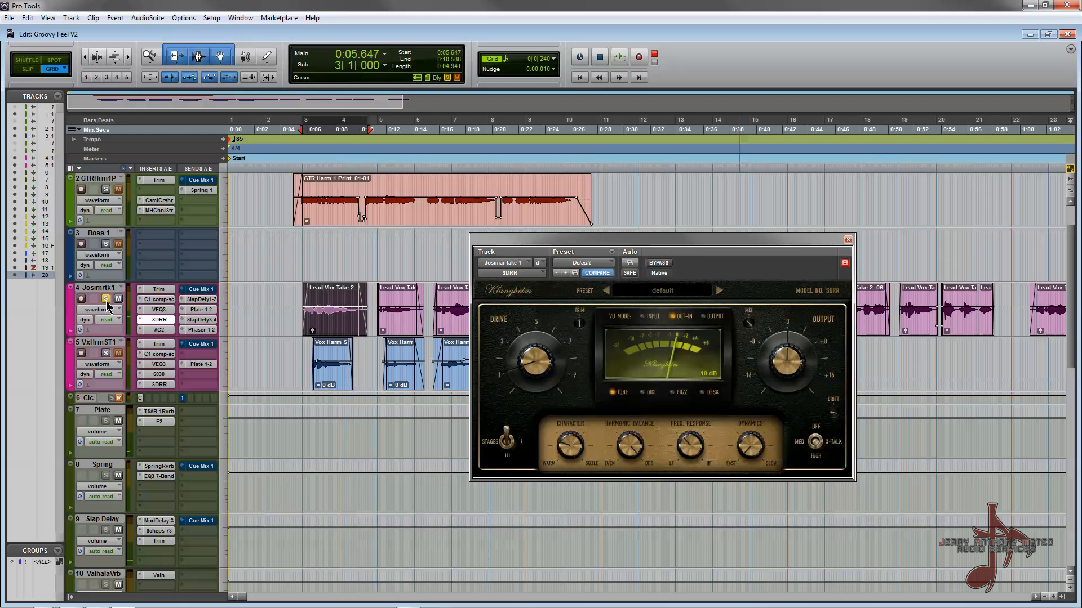
Solo the harmony vocal track 5 instead of the lead vocal and select its first clip.
left_click(106, 300)
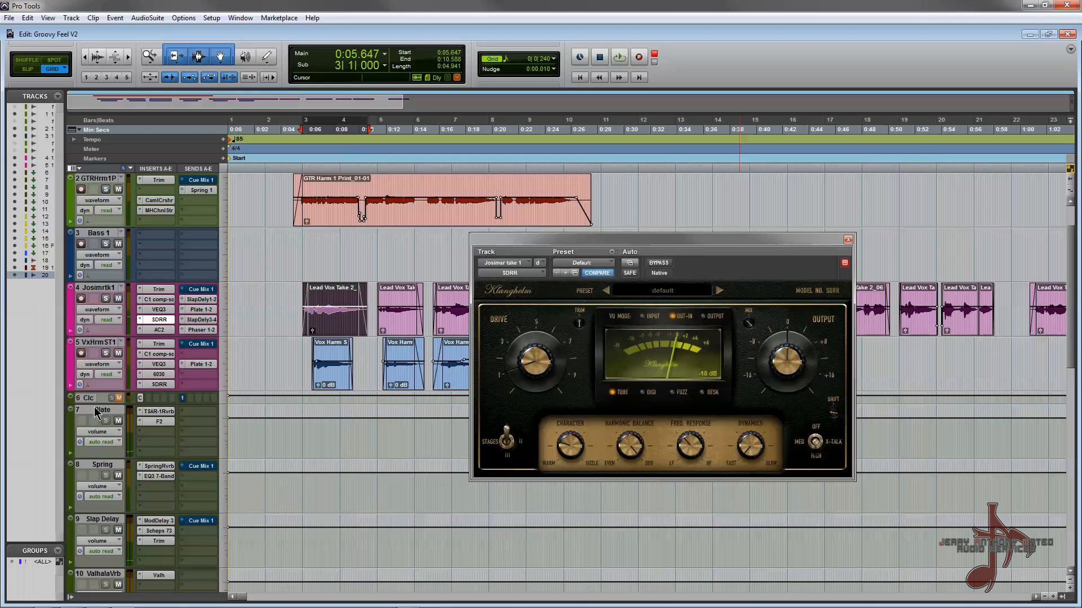
left_click(106, 353)
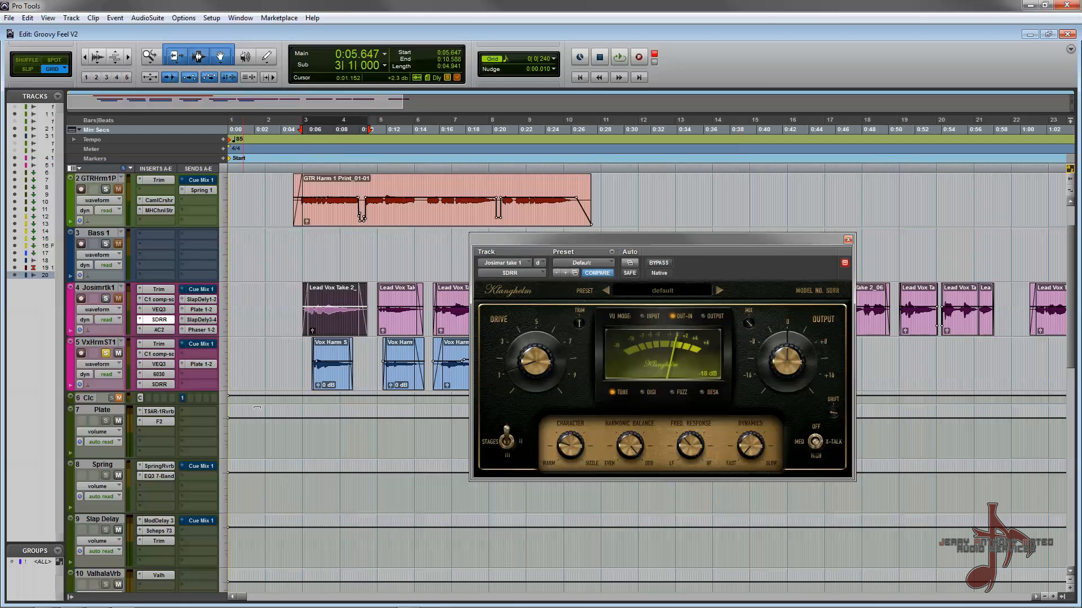
left_click(327, 357)
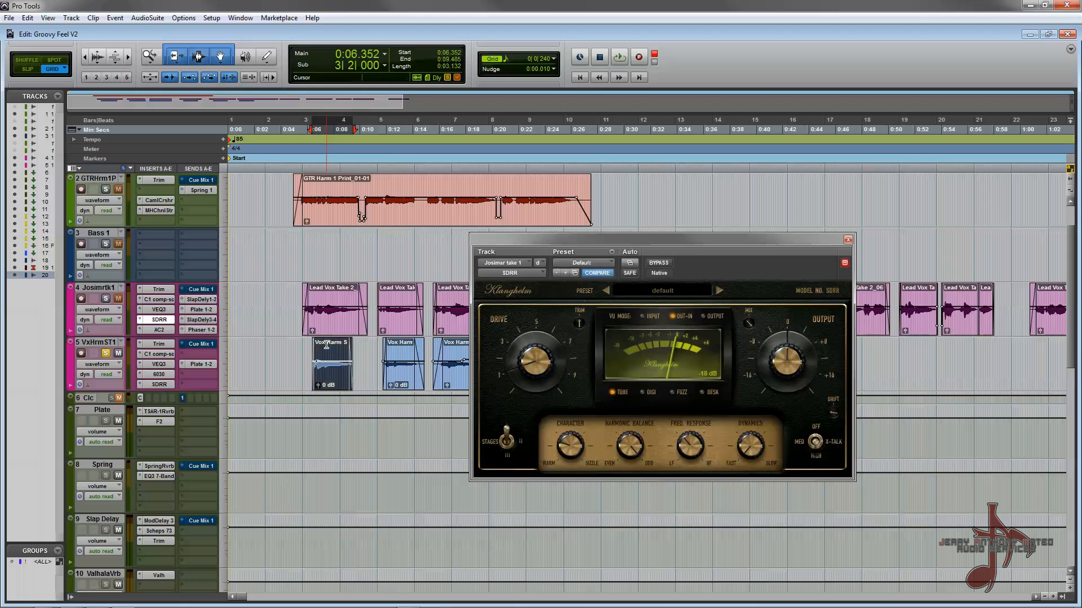
Bypass the SDRR on harmony vocal track 5 and open its plugin window, placed clear of the first clips.
key("ctrl+equal")
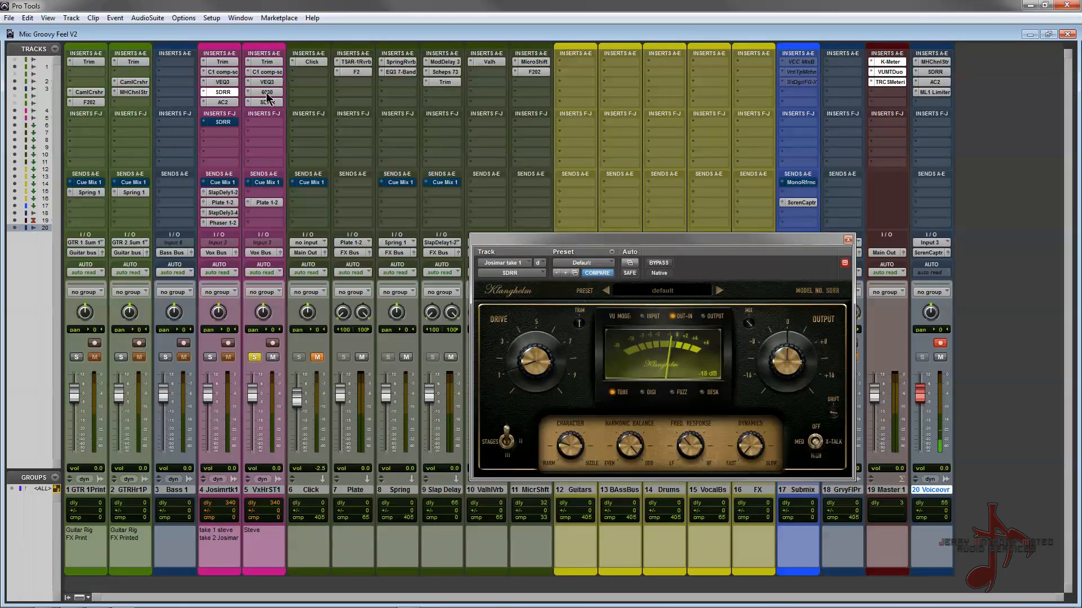
key("ctrl+equal")
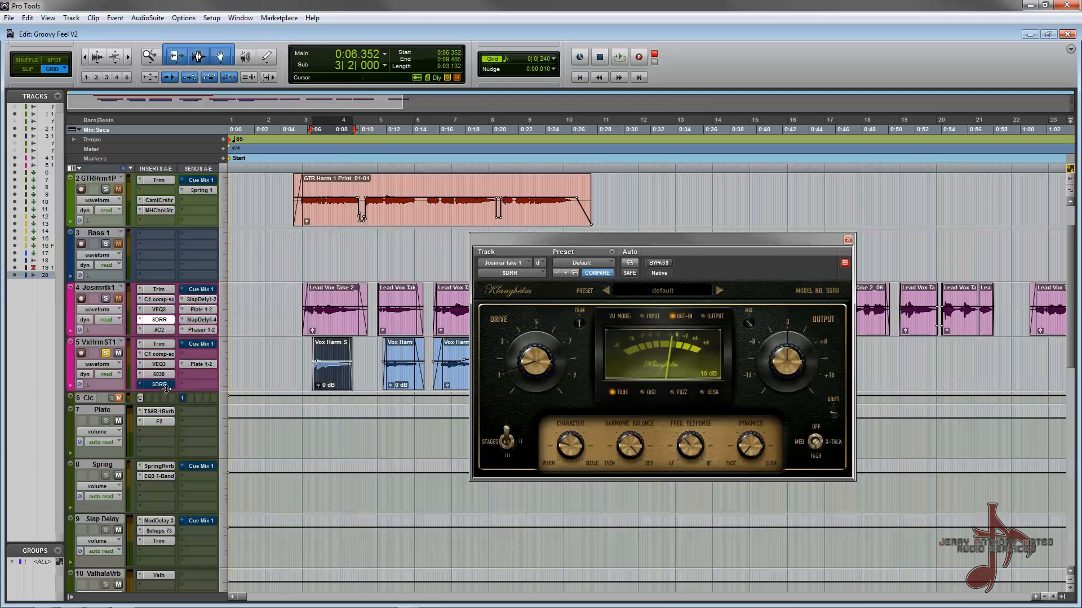
left_click(159, 385)
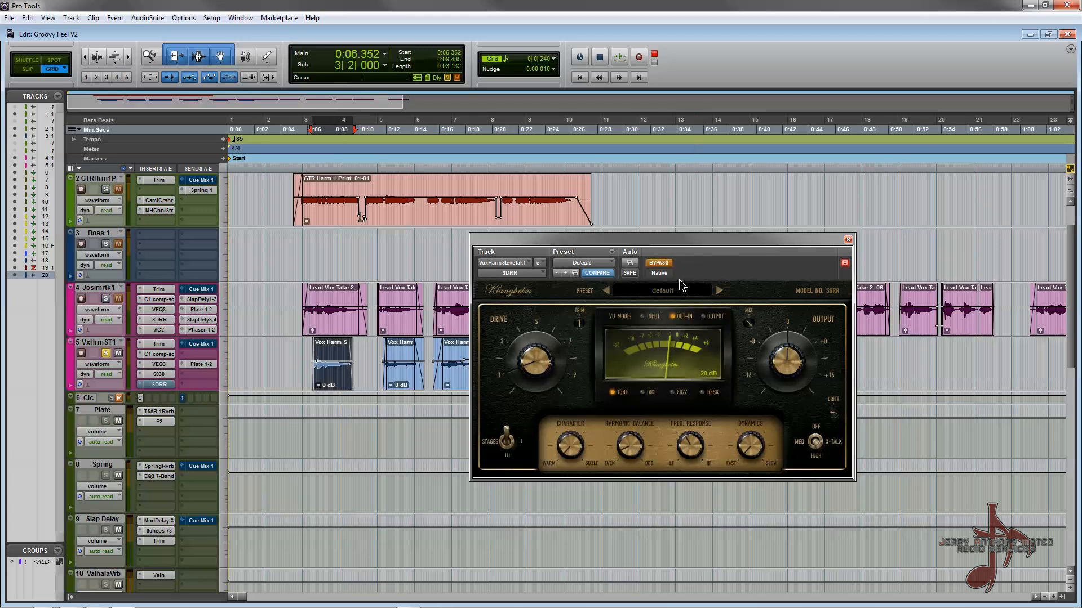
left_click_drag(693, 244, 820, 213)
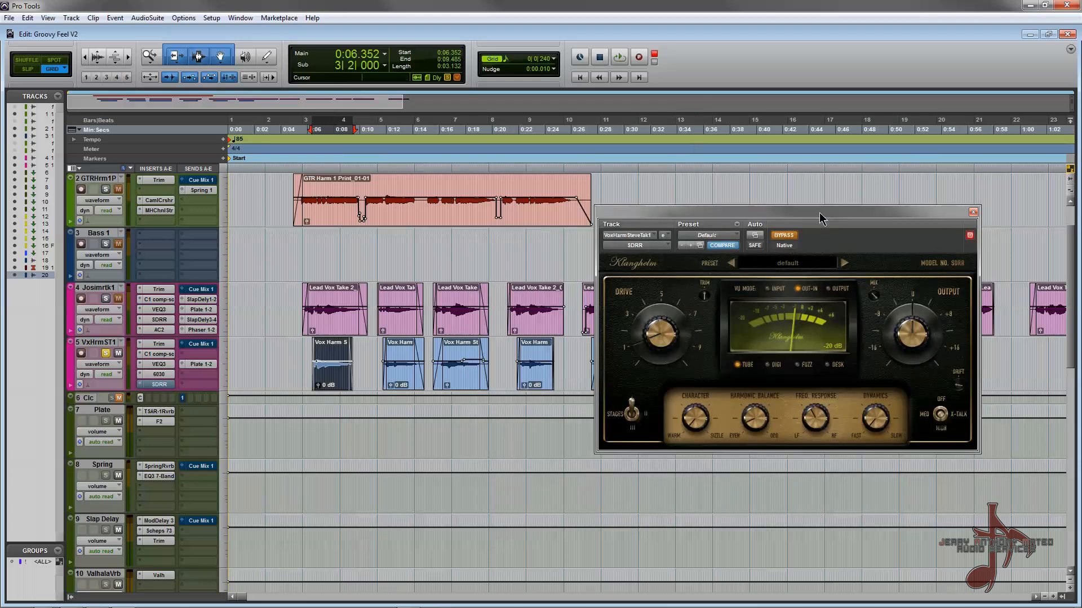
Play the selected harmony vocal clip twice with its SDRR bypassed.
key("space")
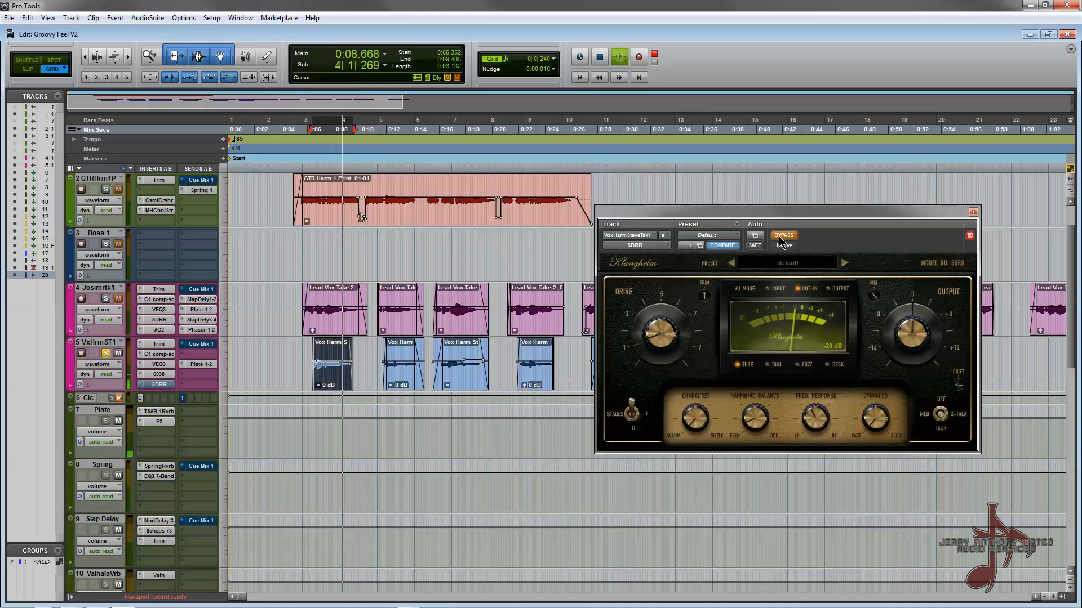
key("space")
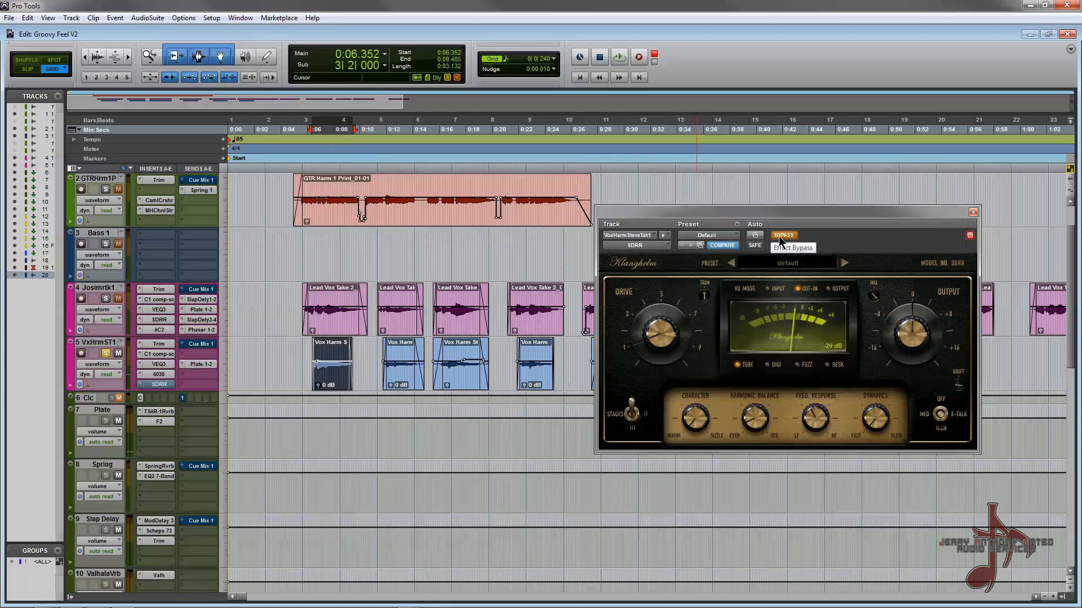
key("space")
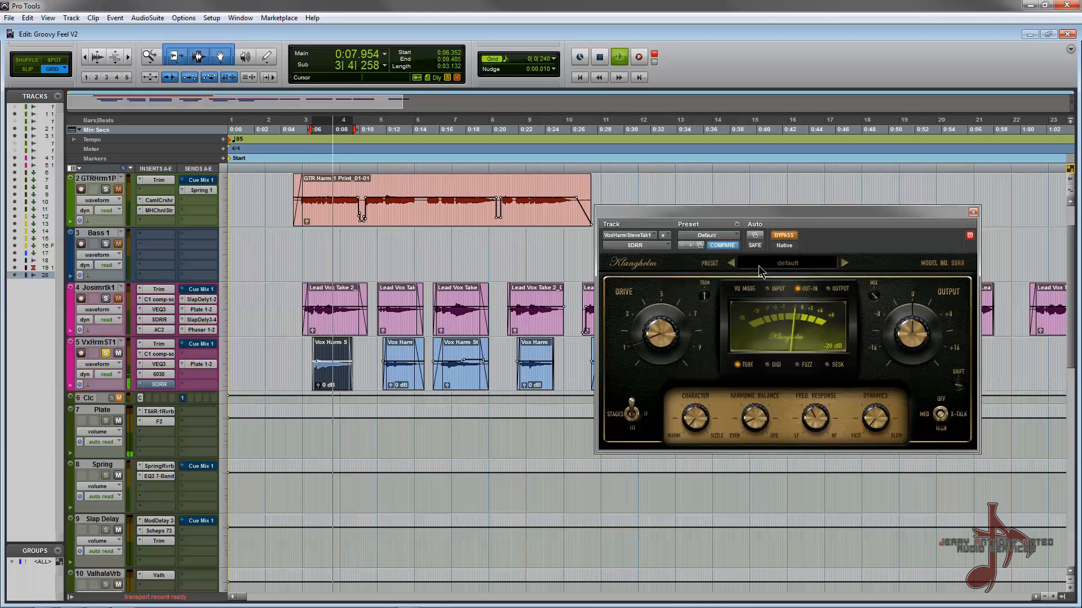
key("space")
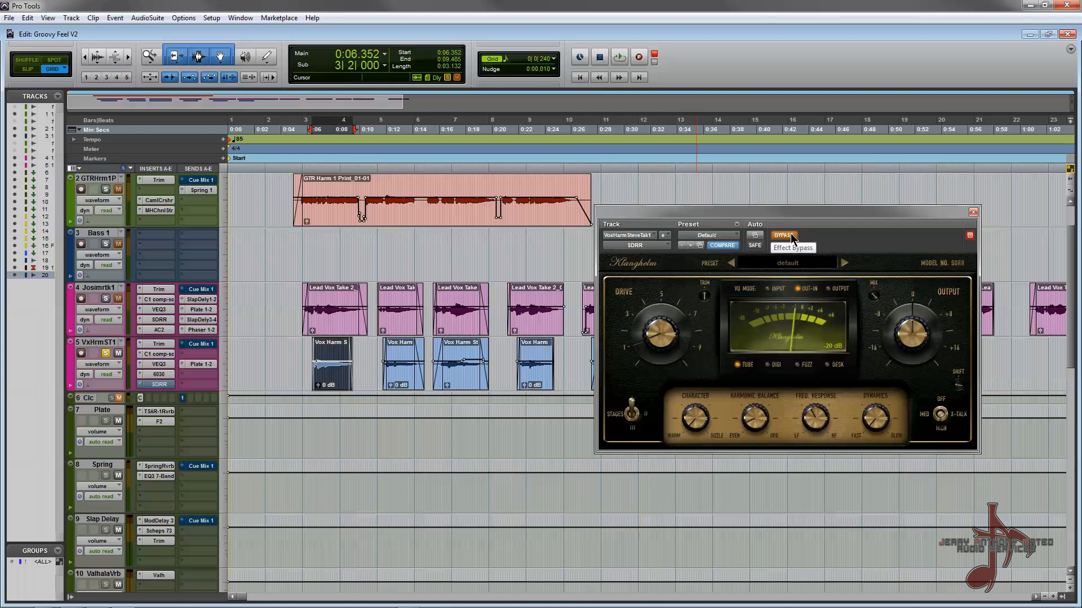
Play the selected harmony vocal clip repeatedly, alternating its SDRR between bypassed and active, and leave it active.
key("space")
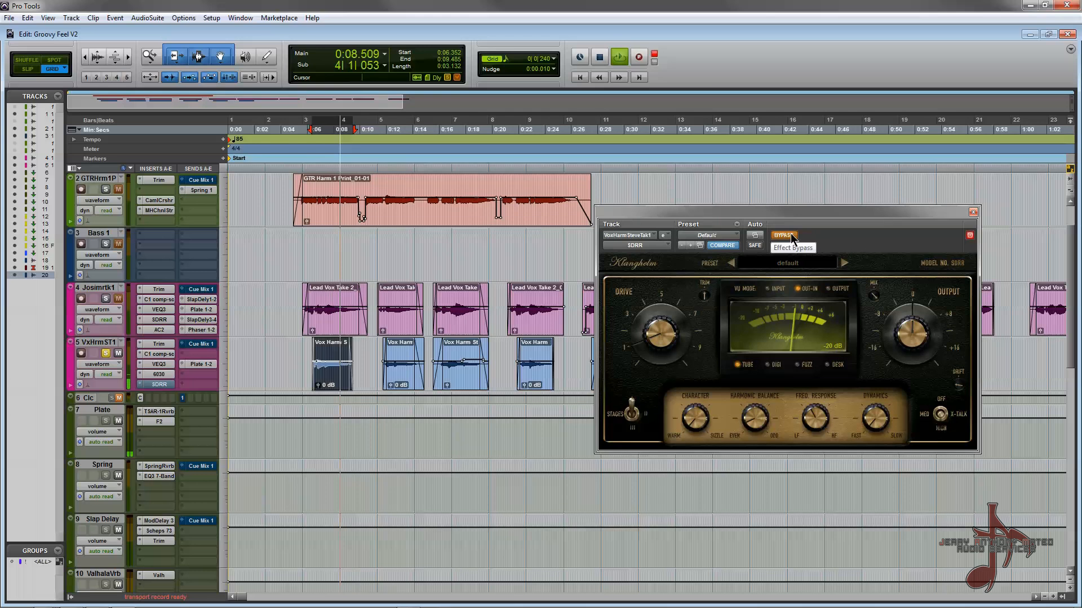
key("space")
left_click(791, 236)
key("space")
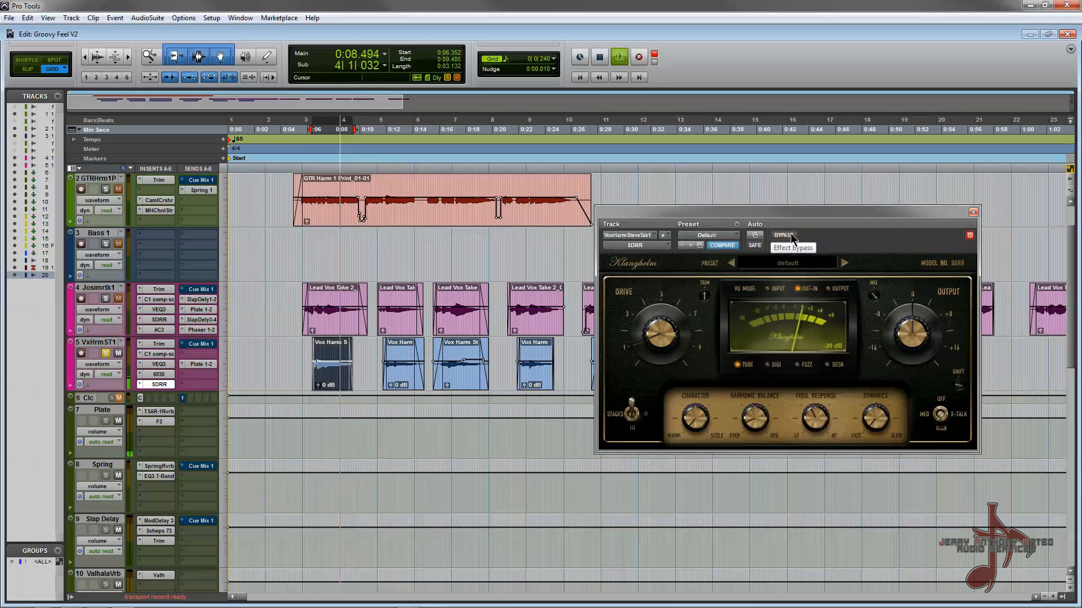
key("space")
left_click(791, 236)
key("space")
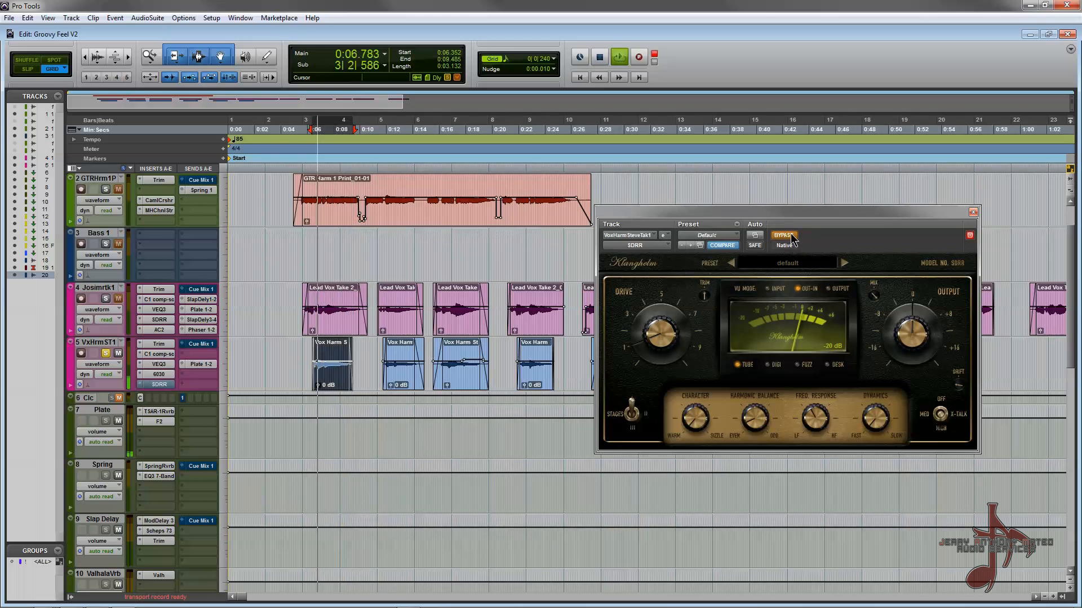
left_click(791, 236)
key("space")
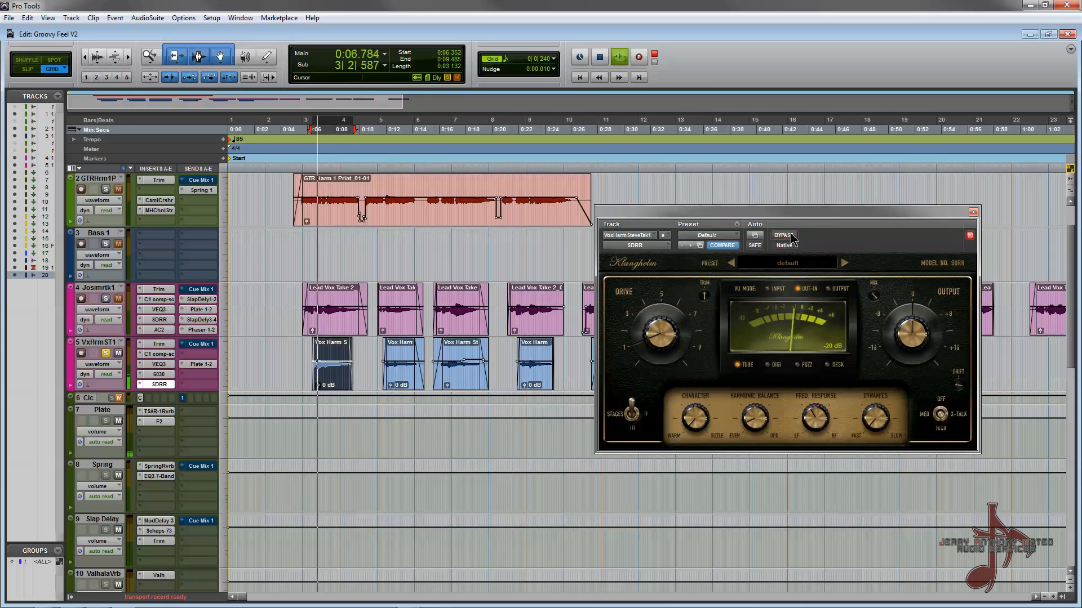
key("space")
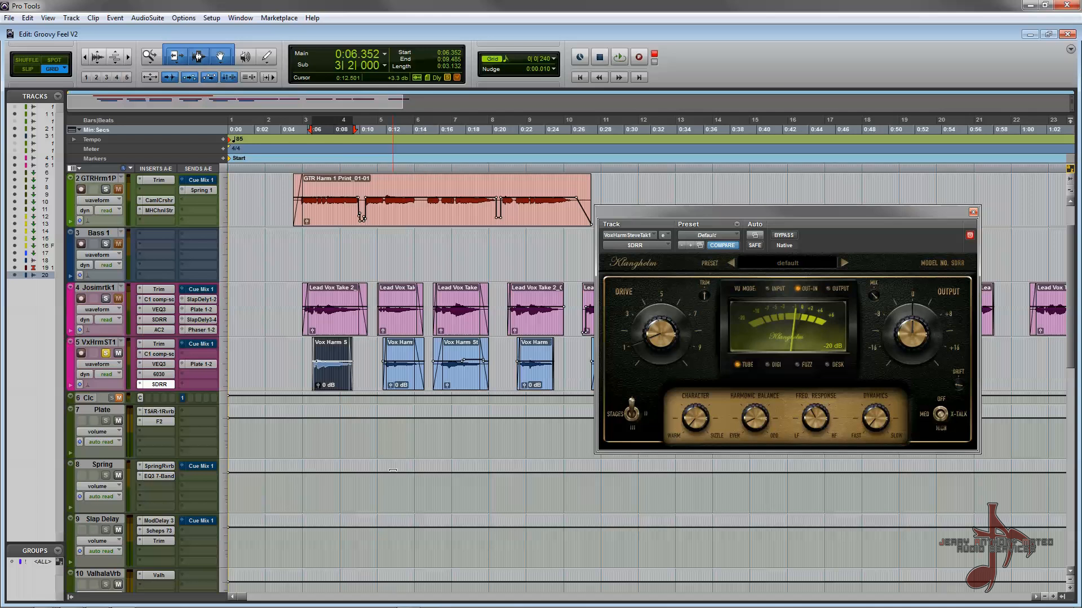
Unsolo harmony vocal track 5, select lead vocal track 4 and place the playback start just before the first vocal clips at 0:04.764.
left_click(106, 354)
left_click(104, 289)
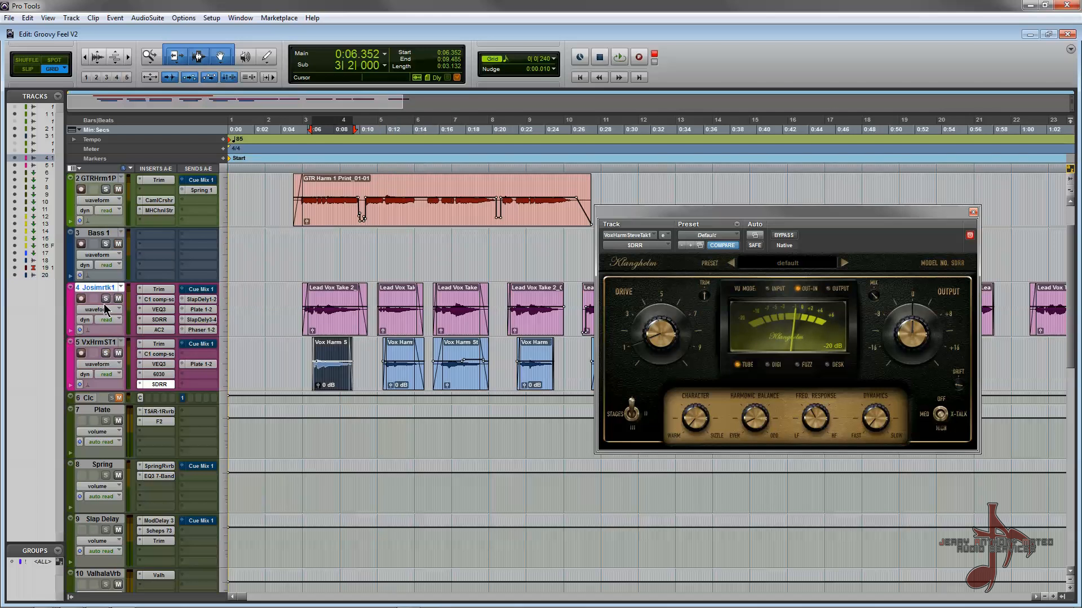
key("ctrl+equal")
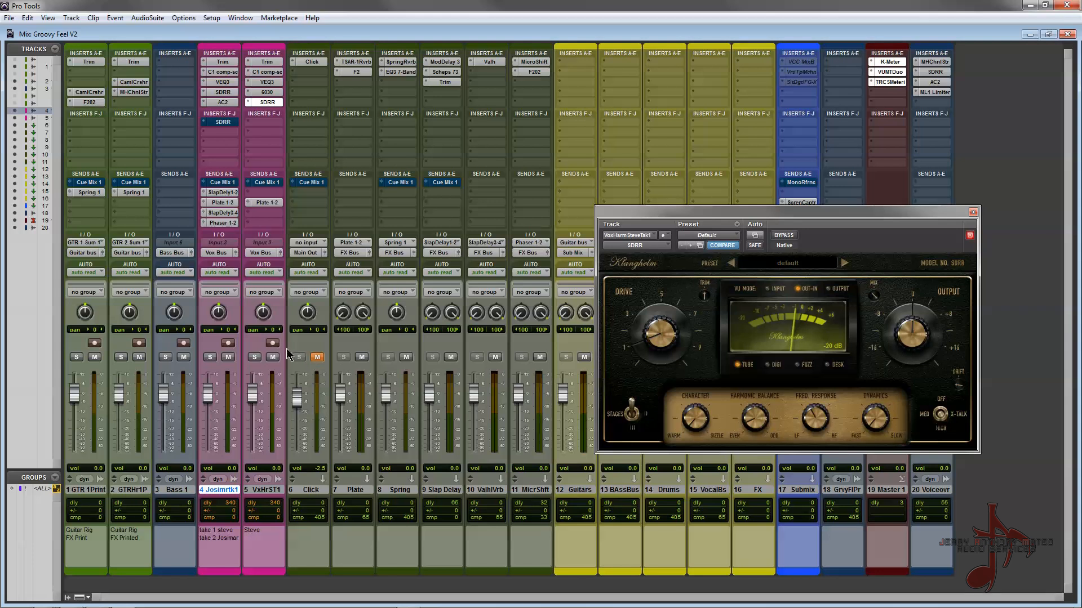
key("ctrl+equal")
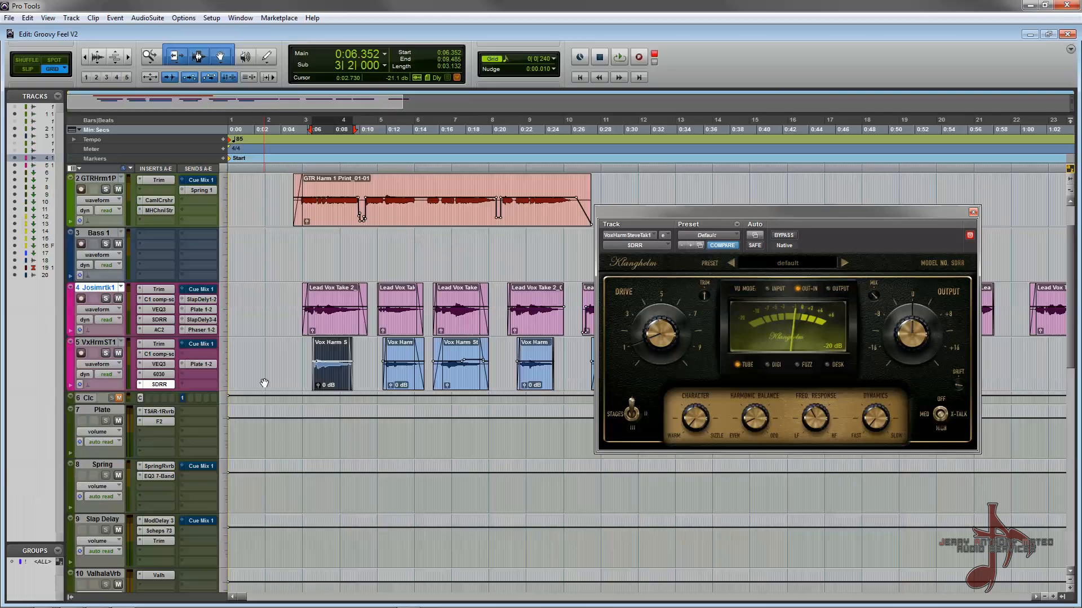
left_click(292, 283)
scroll(338, 253, "up", 1)
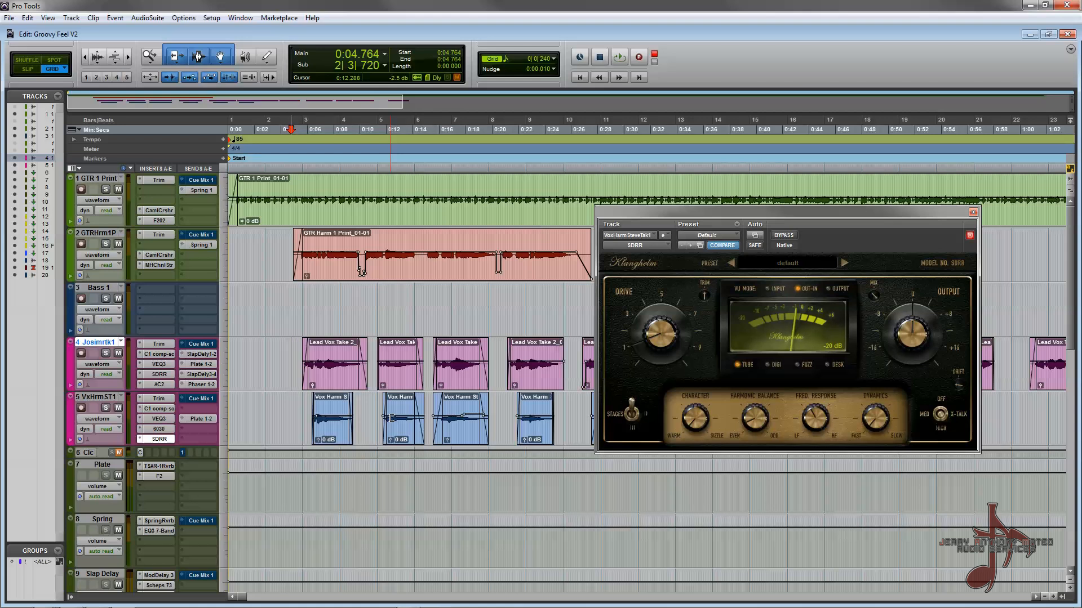
Bypass the SDRR on harmony vocal track 5 and on lead vocal track 4, and play the full mix.
left_click(166, 439, "ctrl")
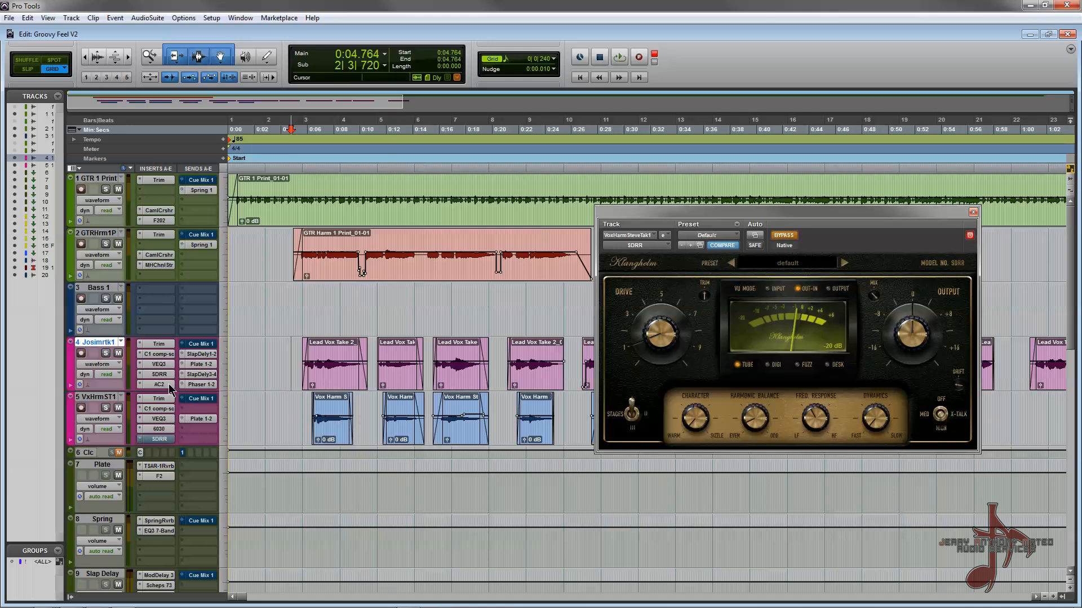
left_click(170, 374, "ctrl")
key("ctrl+equal")
key("ctrl+equal")
key("space")
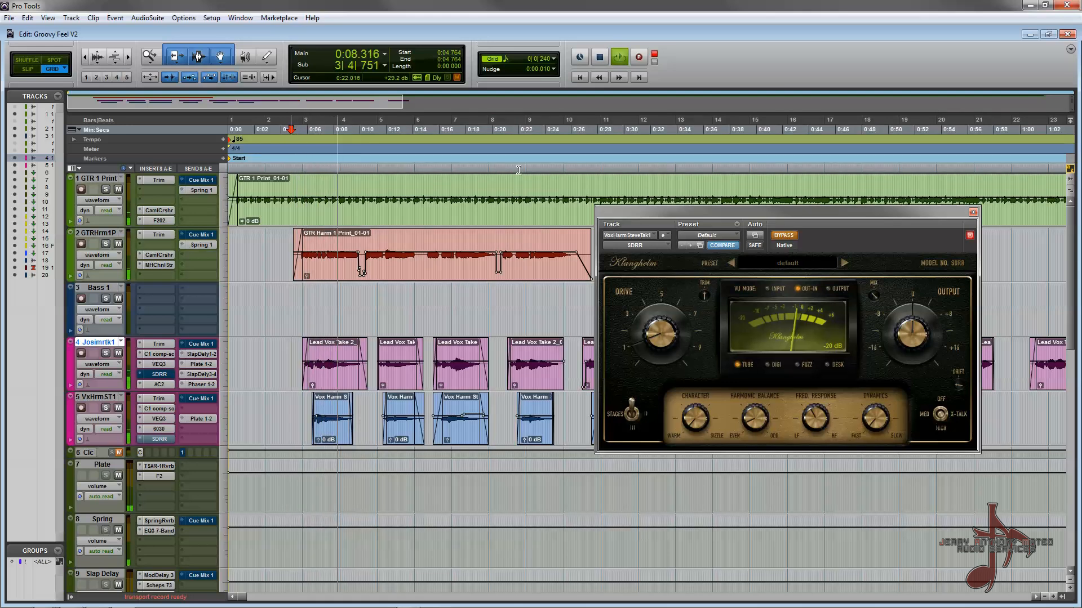
In the mixer, toggle both vocal tracks' SDRR bypass during playback, ending with both active, and close the plugin window.
key("ctrl+equal")
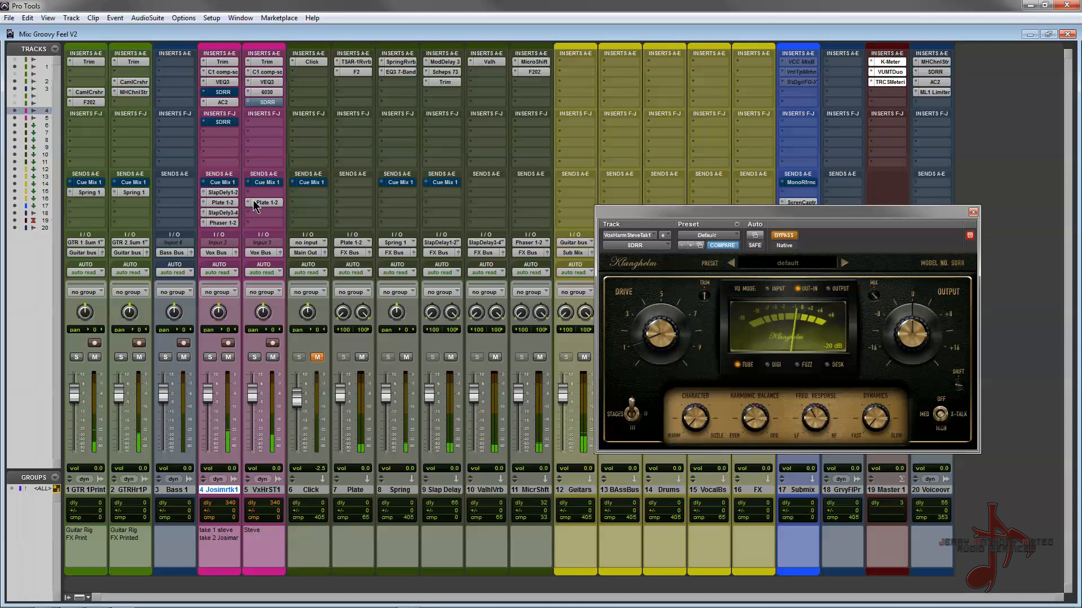
left_click(225, 92, "ctrl")
left_click(267, 102, "ctrl")
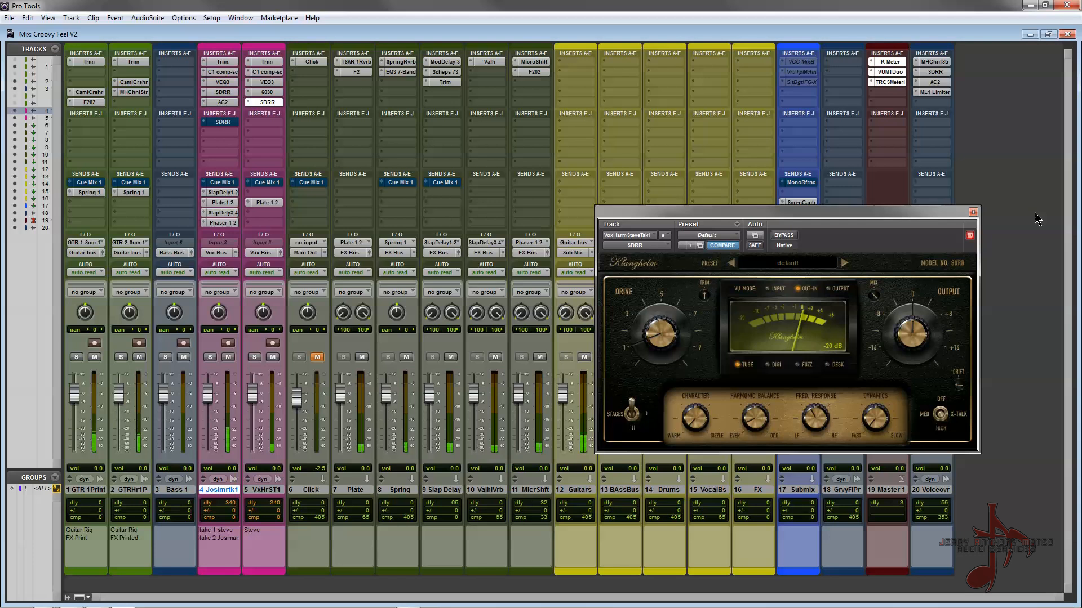
left_click(972, 212)
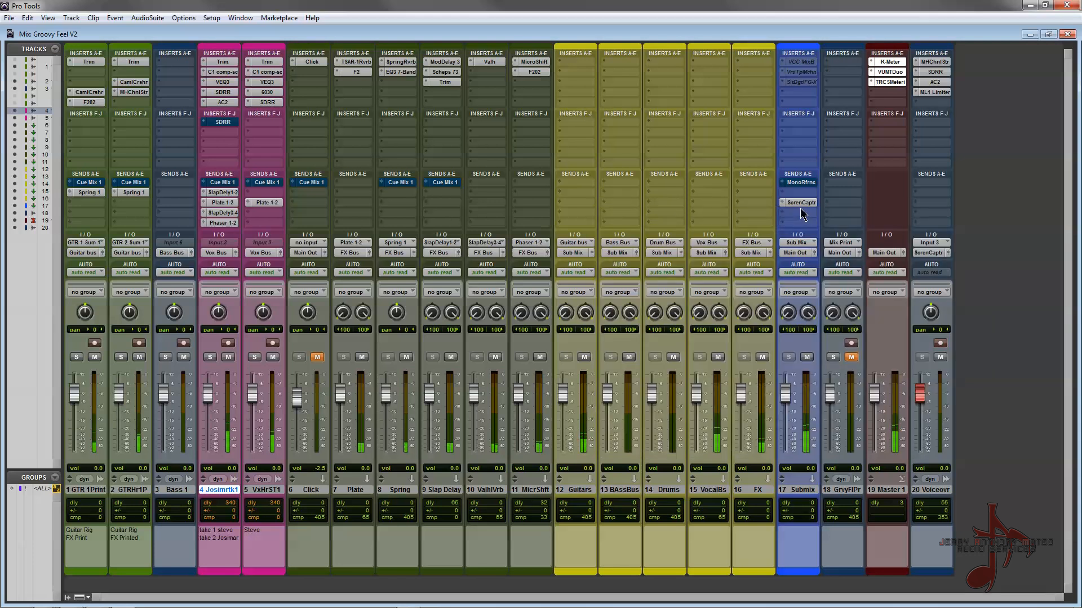
left_click(226, 93)
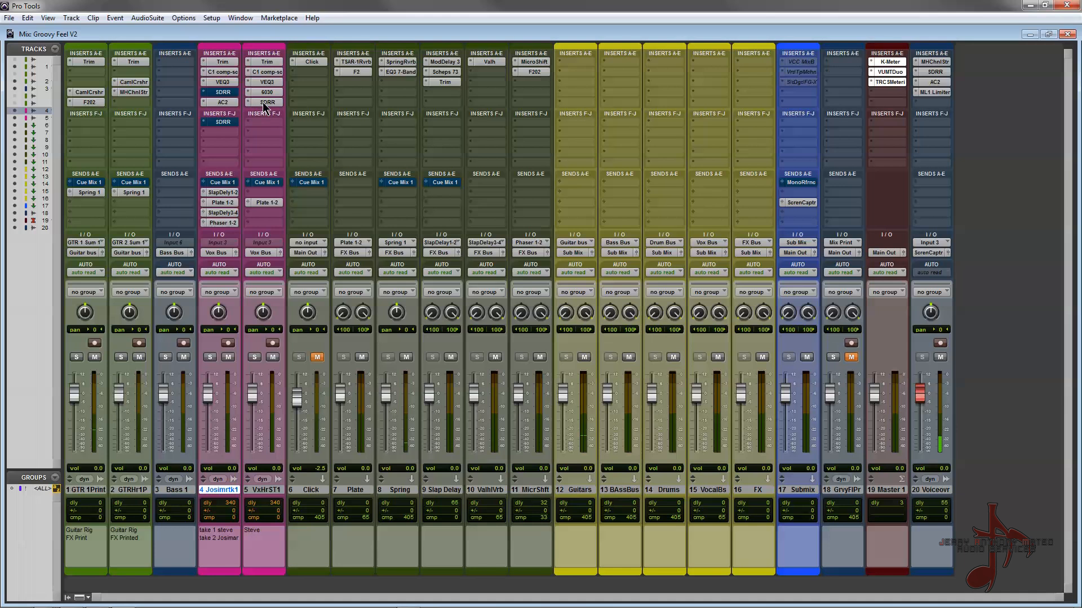
left_click(267, 102)
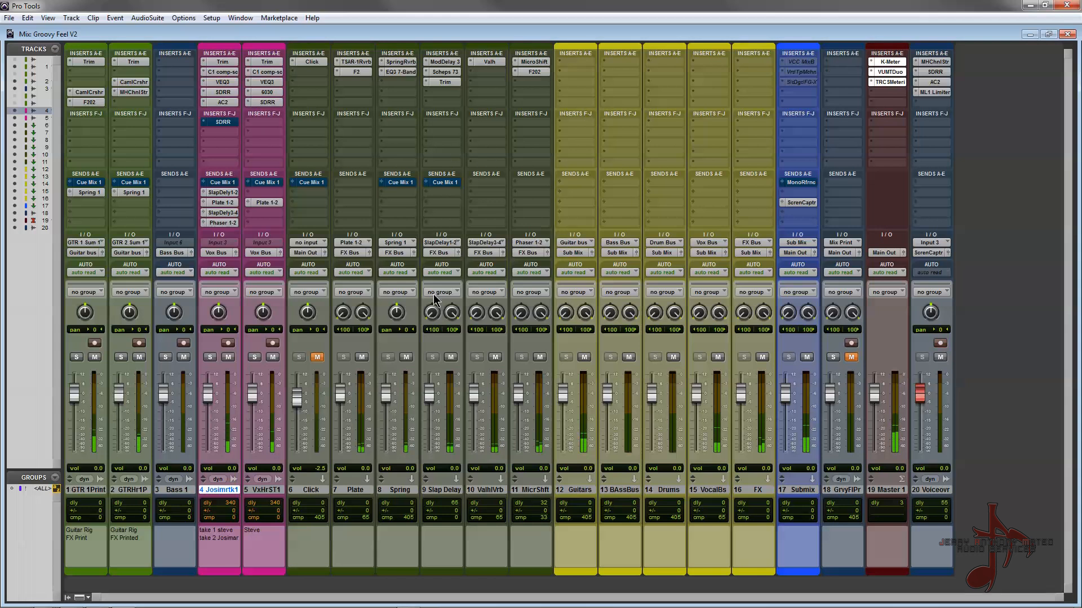
Solo the lead vocal briefly and view the SDRR windows of its insert D and of the harmony vocal's insert E.
left_click(209, 358)
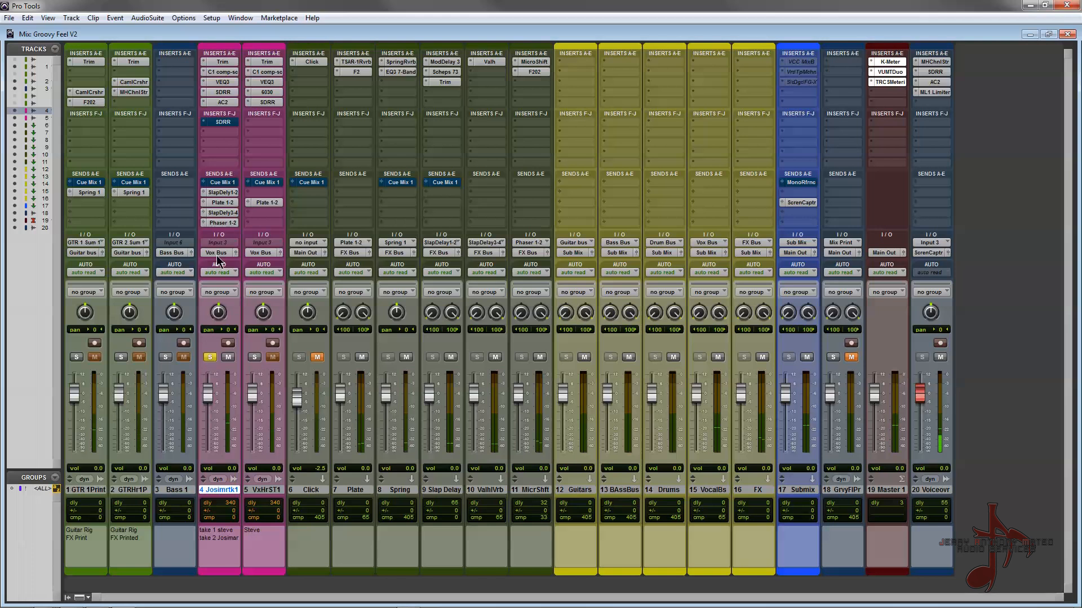
left_click(267, 102)
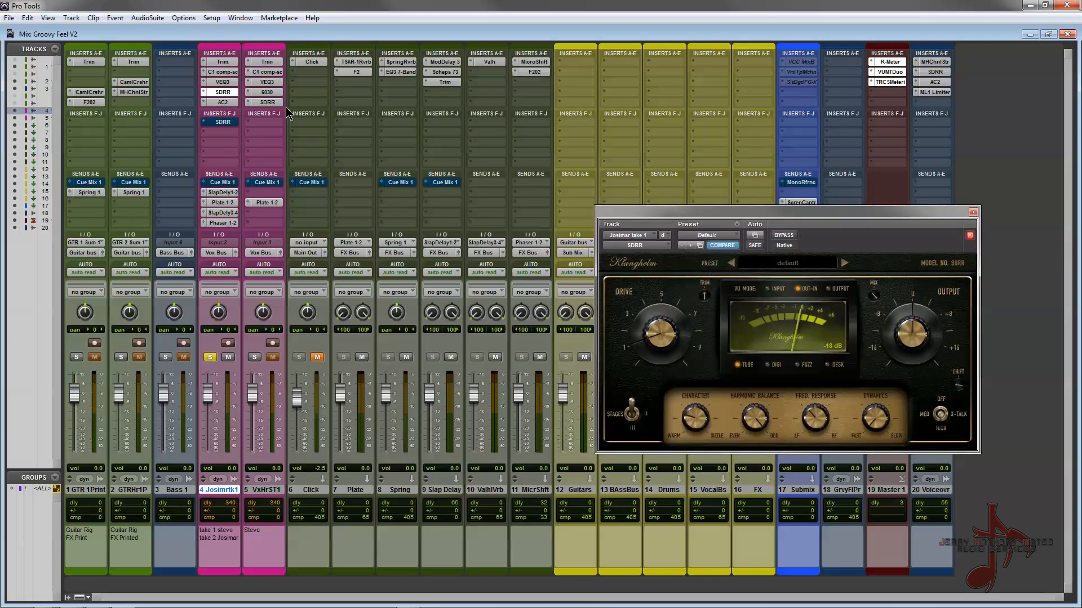
left_click(210, 357)
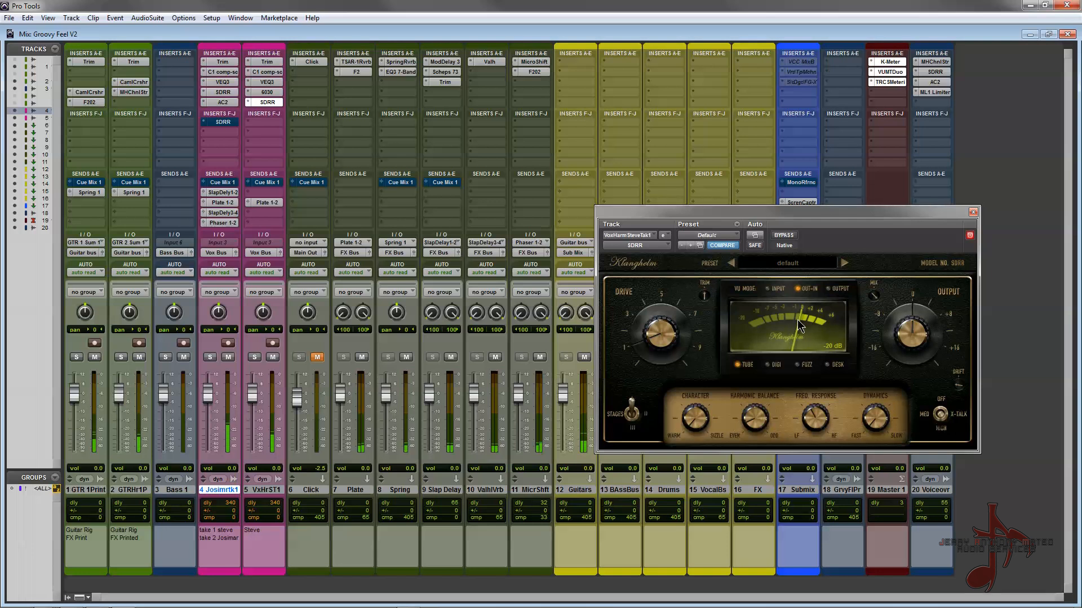
Open the lead vocal's insert F SDRR, take it out of bypass and solo the lead vocal track.
left_click(220, 122)
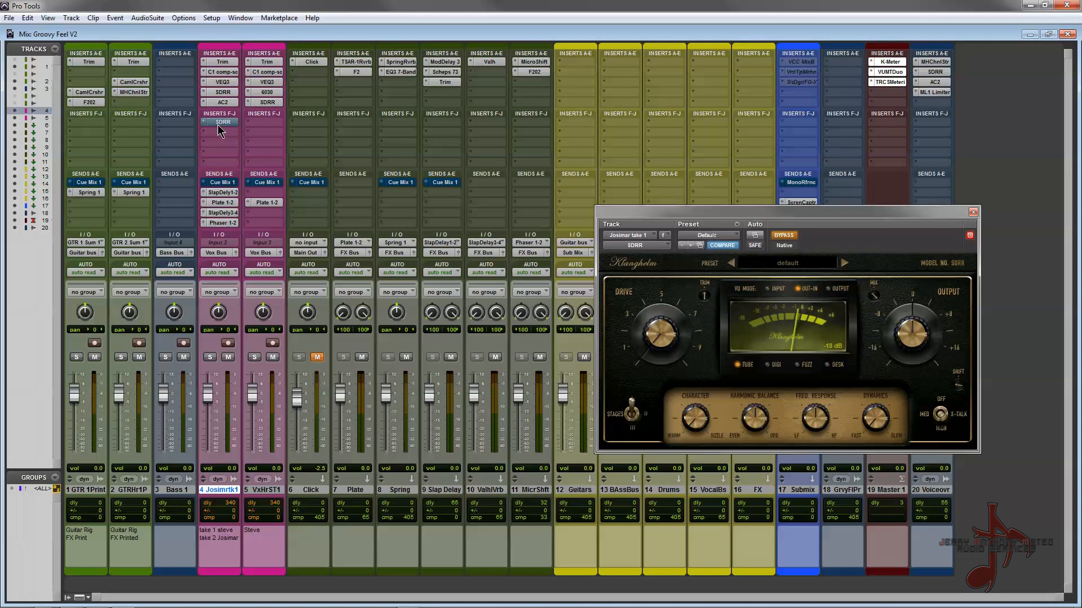
left_click(217, 124, "ctrl")
left_click(210, 357)
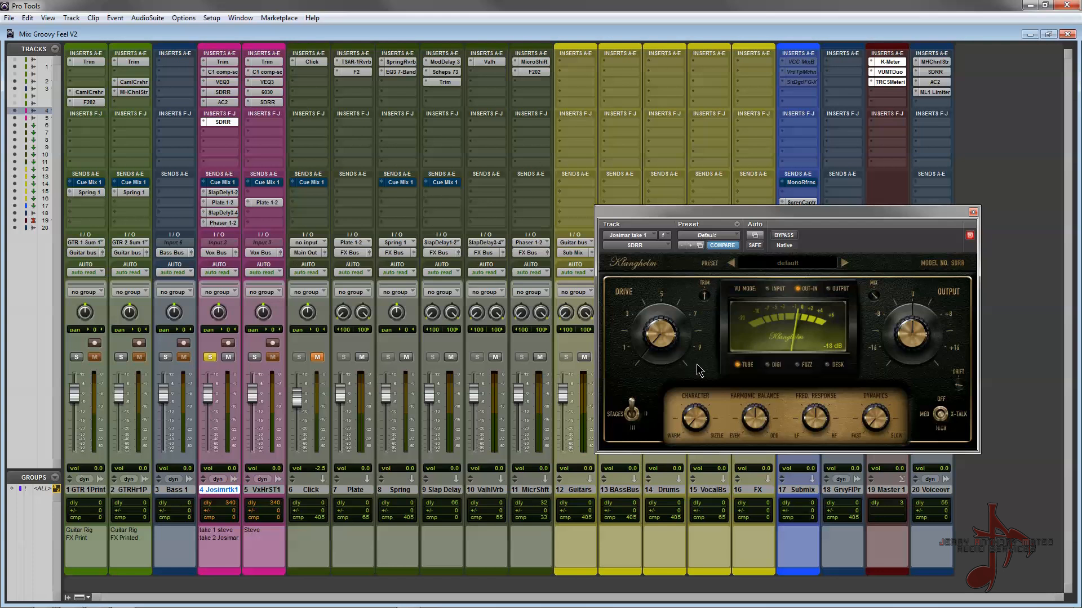
Set the SDRR's VU reference level to -24 dB and play the soloed lead vocal from 0:05.117.
key("ctrl+equal")
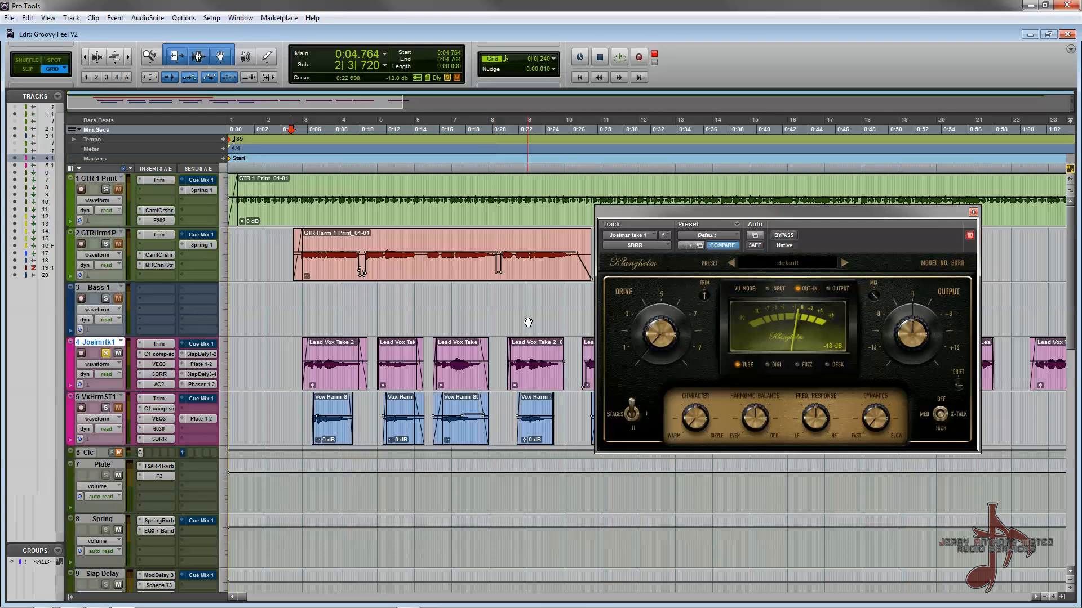
left_click(304, 341)
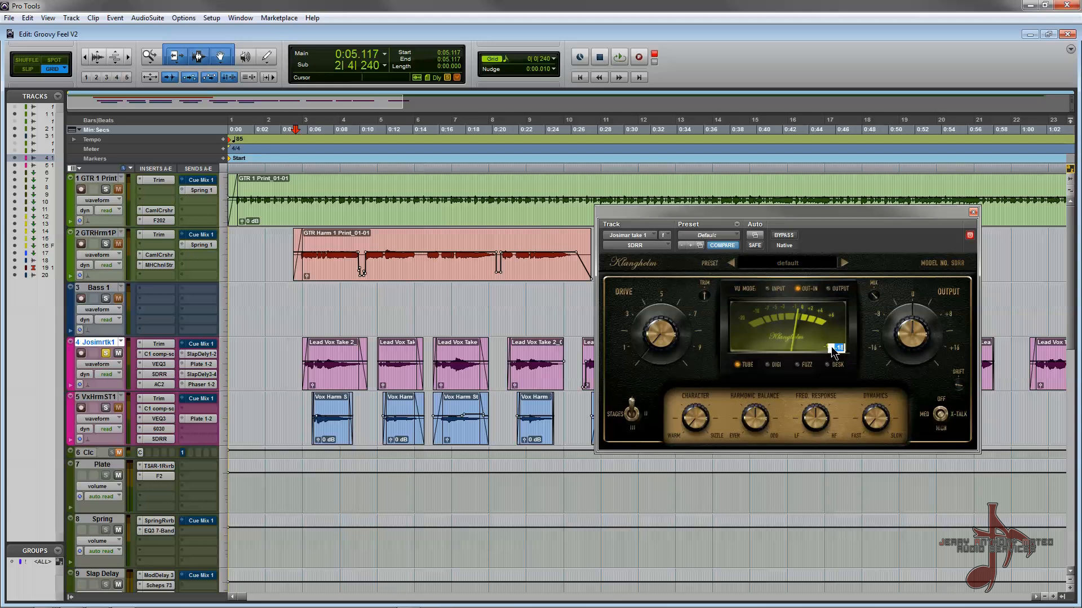
key("BackSpace")
key("Return")
key("space")
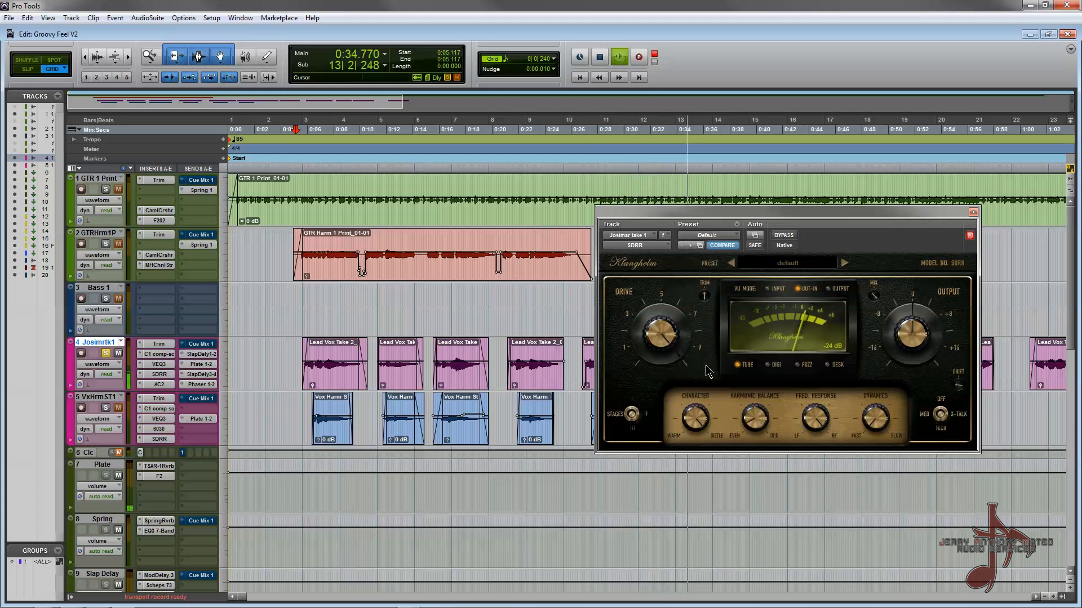
Switch the SDRR's stages to III and replay the opening of the soloed lead vocal twice.
left_click(632, 415)
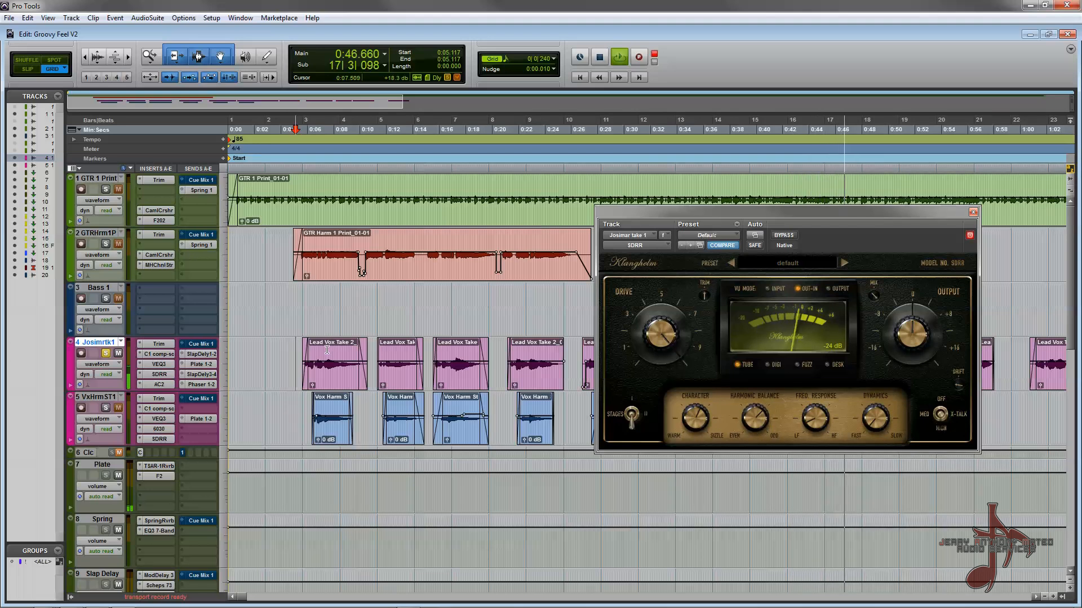
key("space")
key("space")
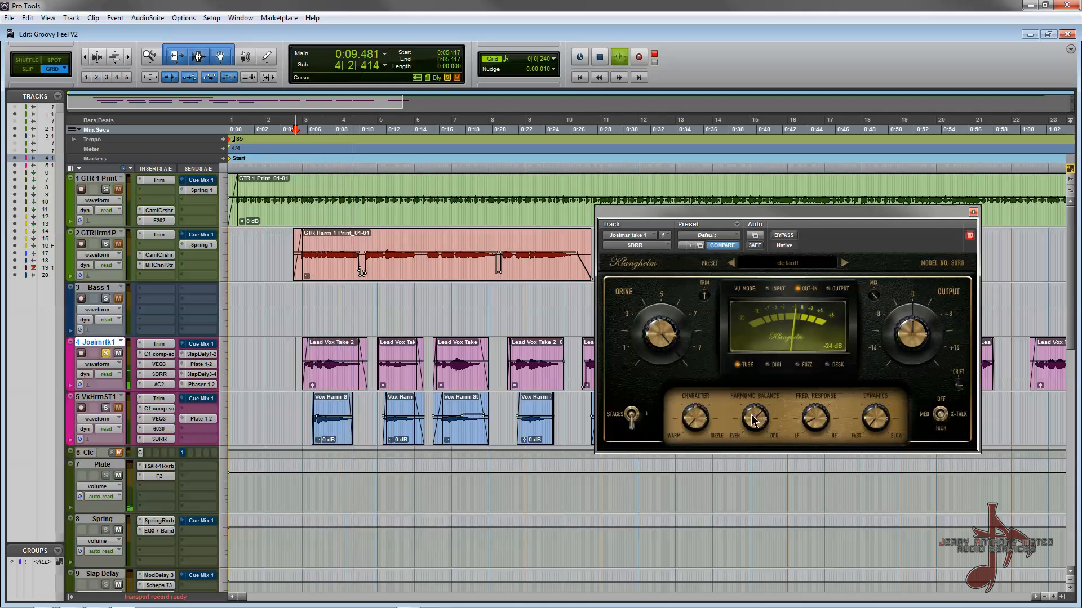
key("space")
key("space")
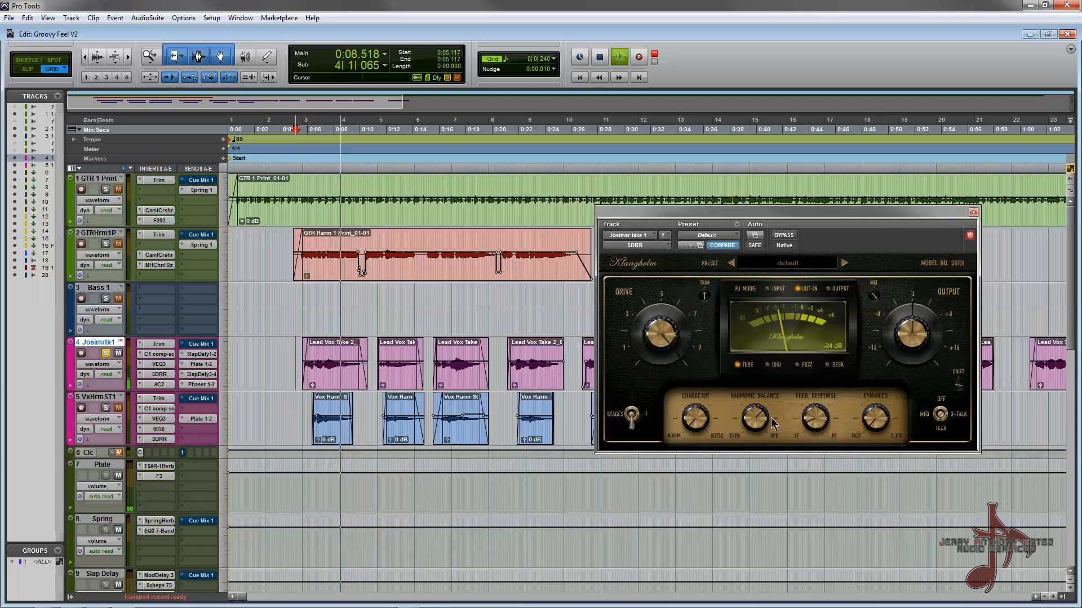
key("space")
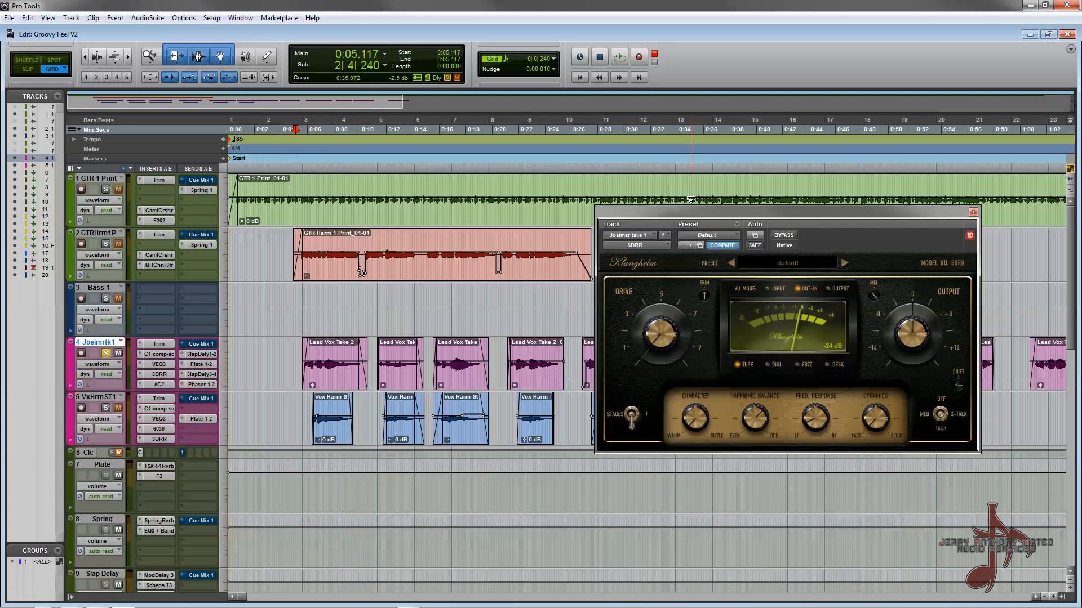
Remove the SDRR from insert F of lead vocal track 4, close its window and unsolo the track.
left_click_drag(688, 210, 676, 149)
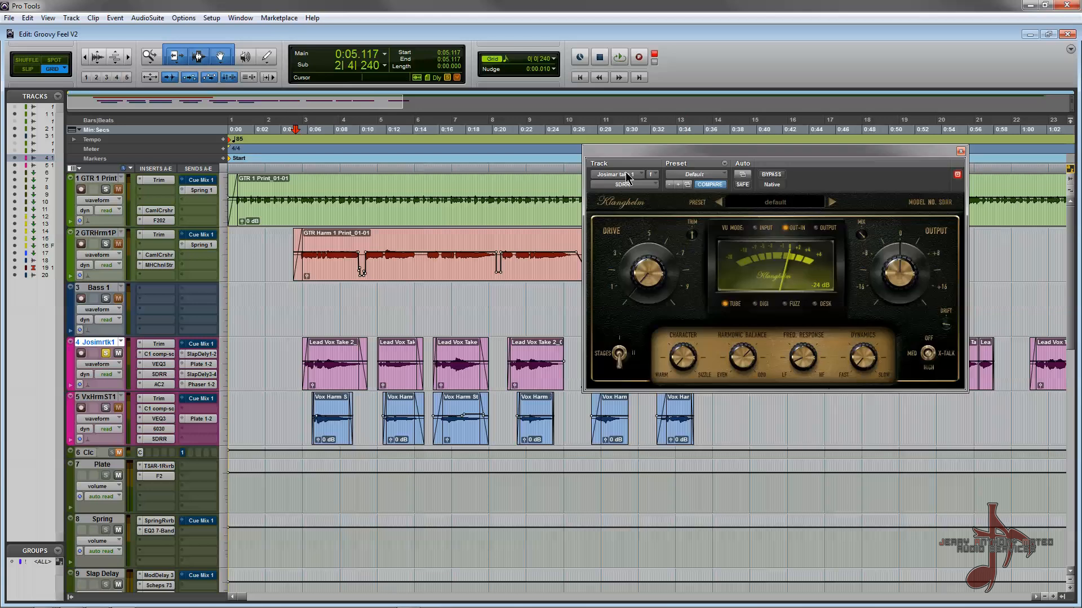
key("ctrl+equal")
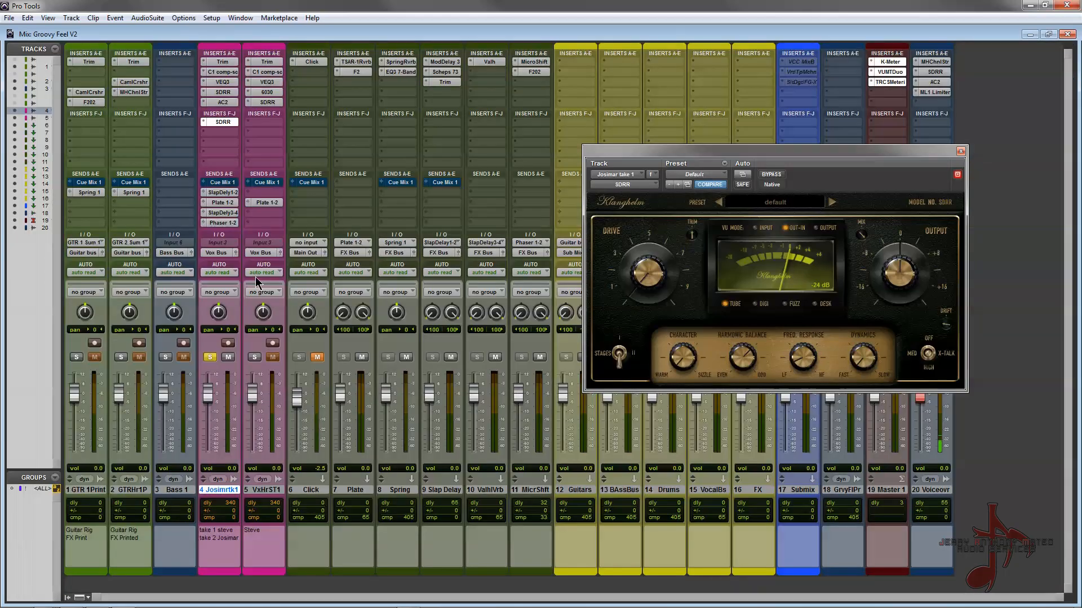
left_click(205, 118)
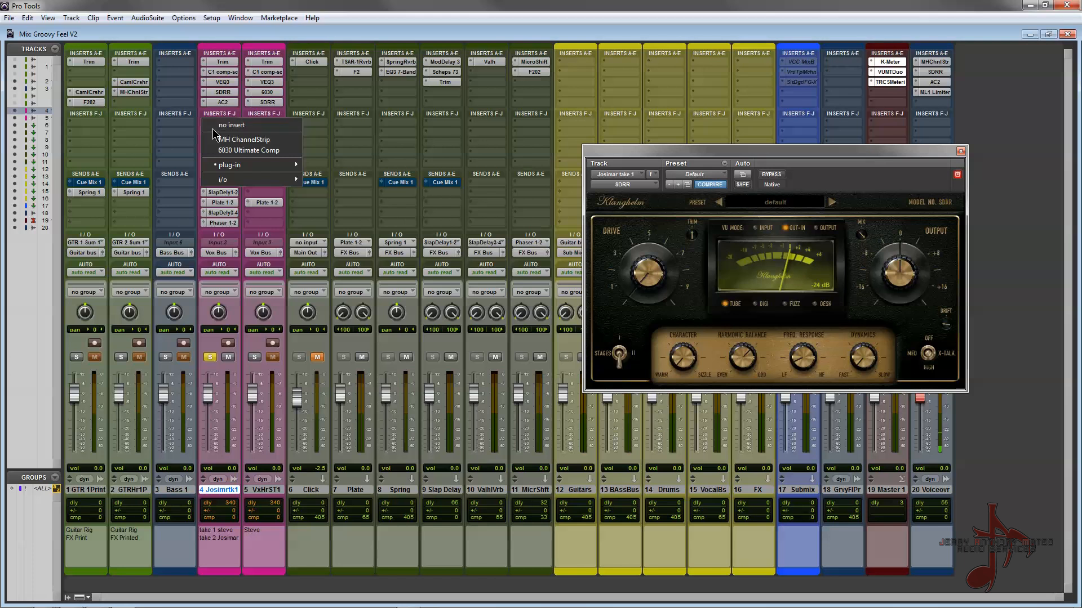
left_click(216, 126)
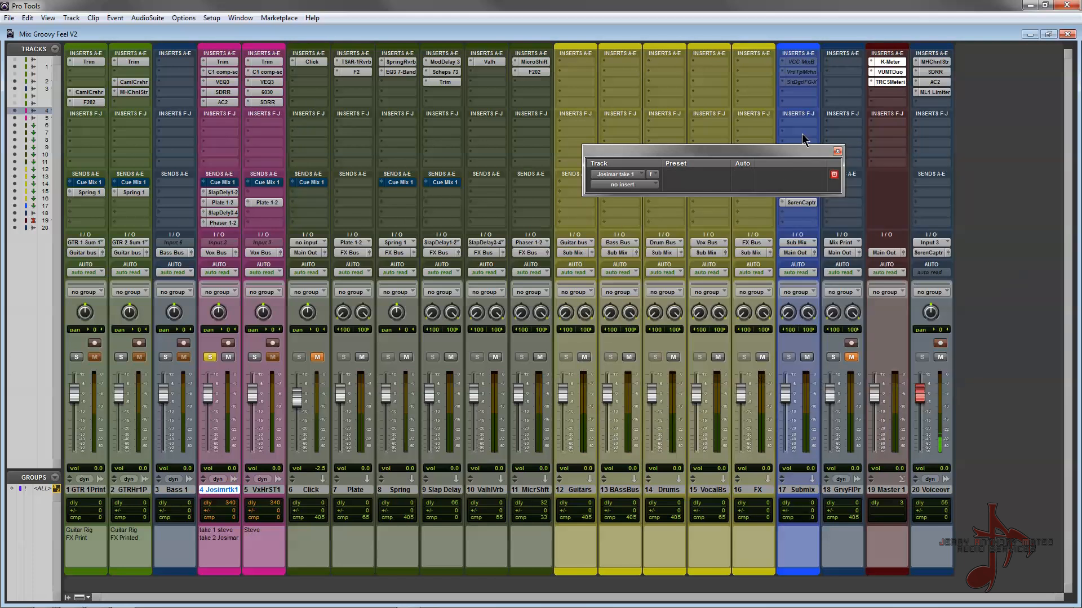
left_click(837, 152)
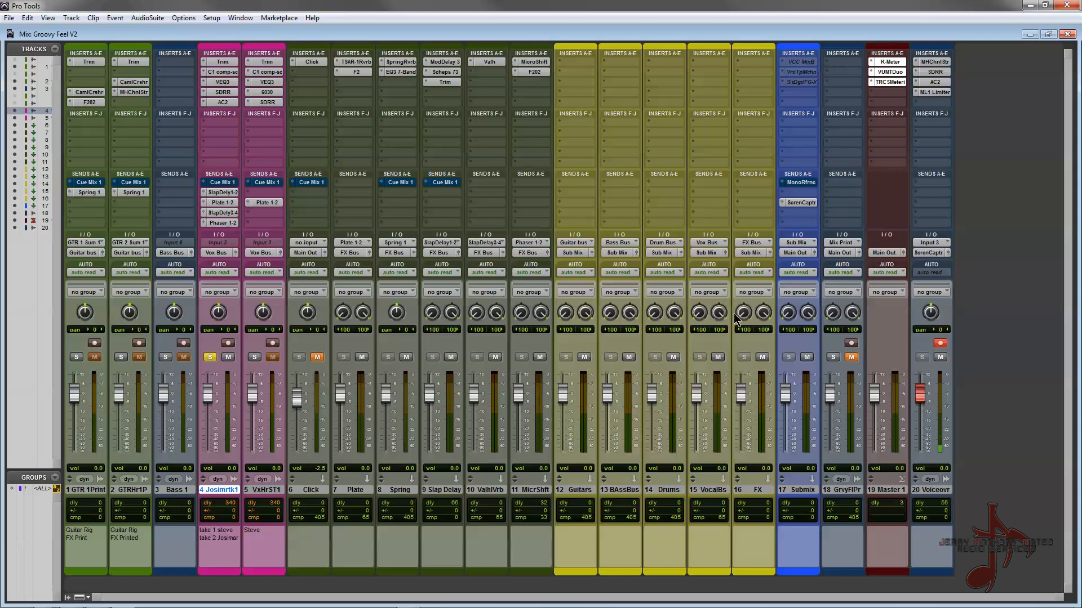
left_click(212, 359)
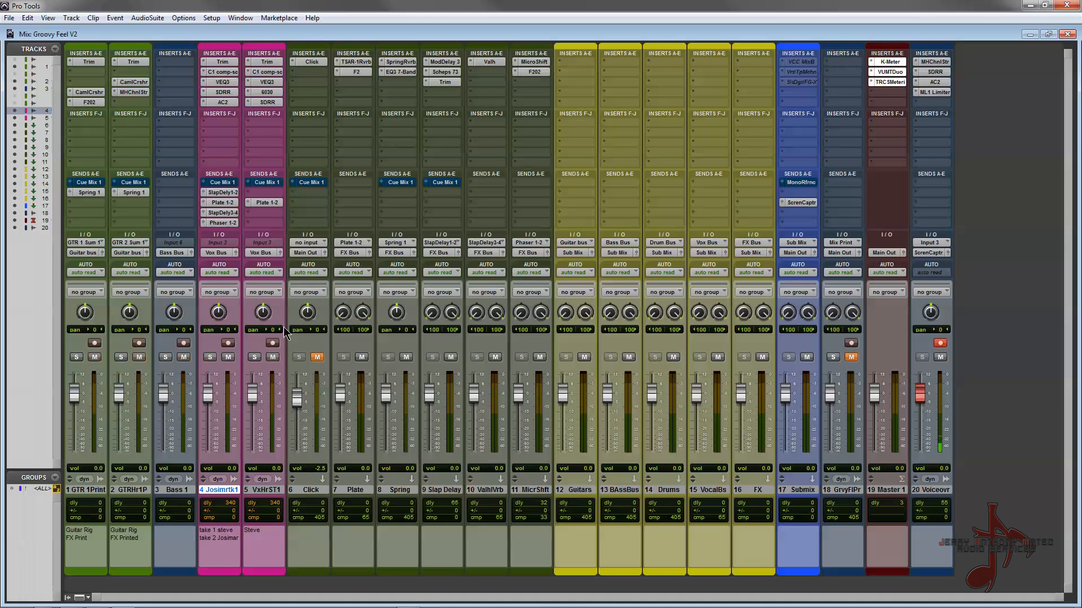